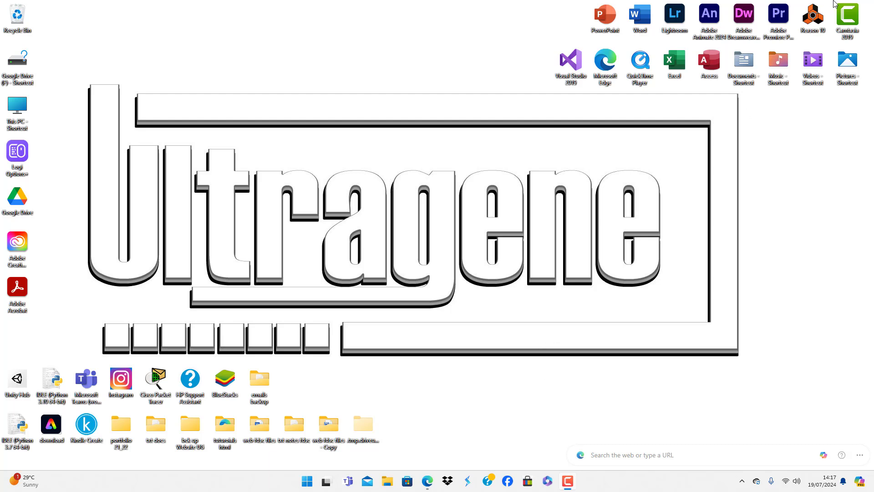
- Launch Reason 10 and enlarge the rack area by lowering the divider between the rack and the sequencer
click(818, 21)
double_click(818, 20)
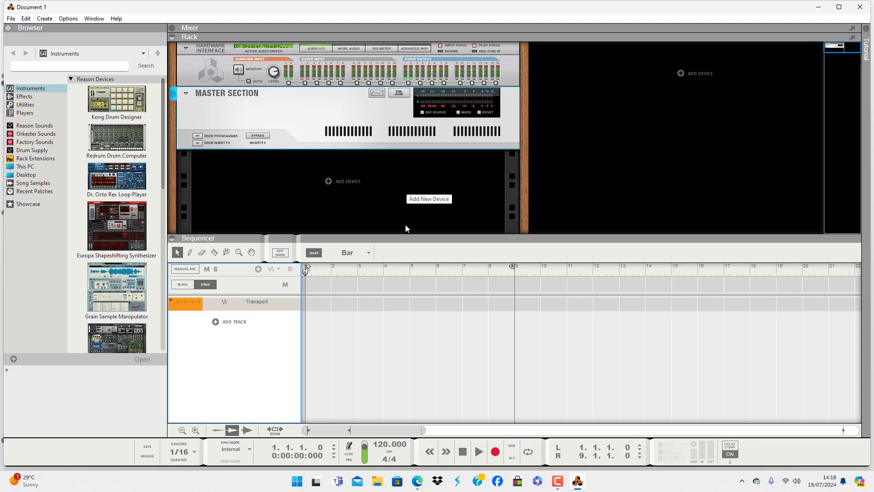
drag(404, 235, 405, 323)
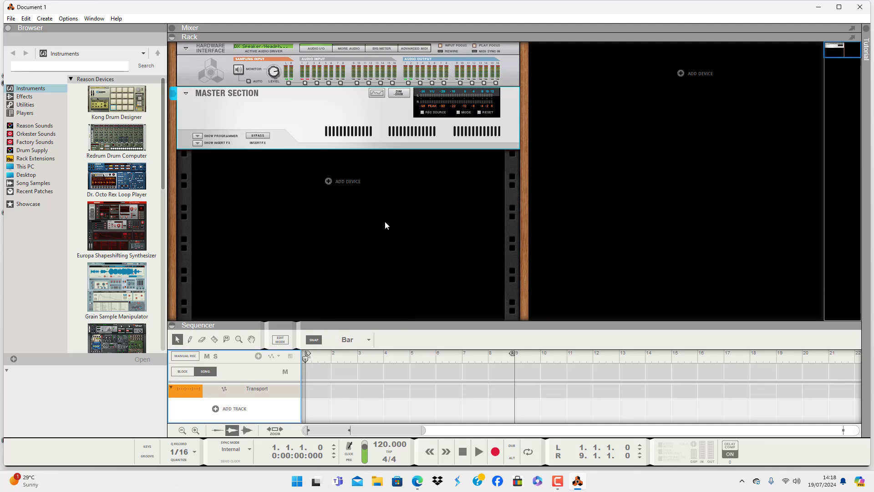
- Add a Mixer 14:2 to the empty rack space below the Master Section
right_click(404, 193)
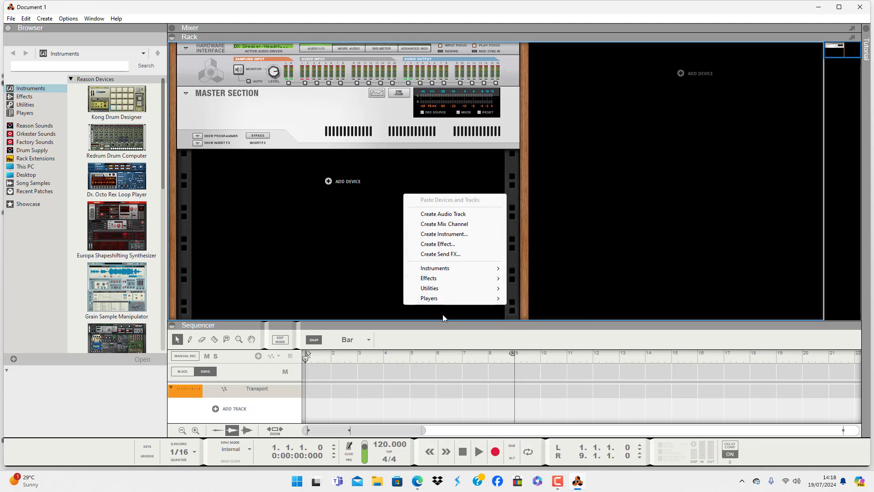
mouse_move(446, 292)
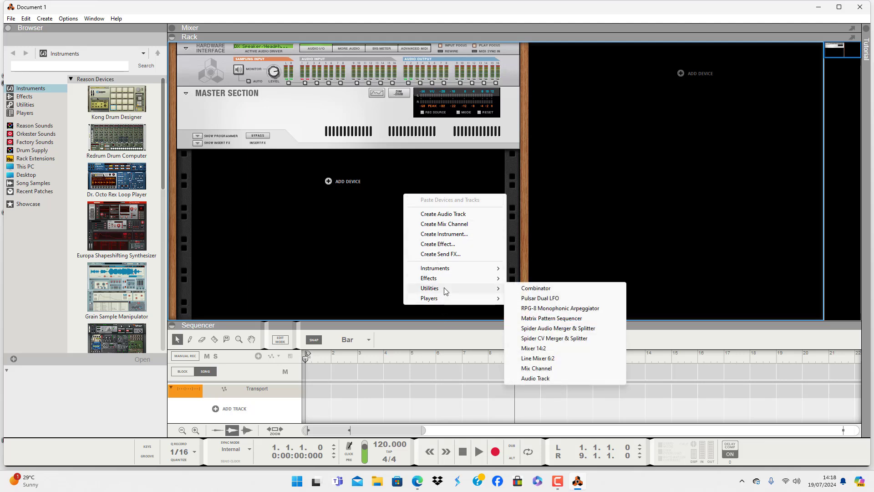
click(533, 348)
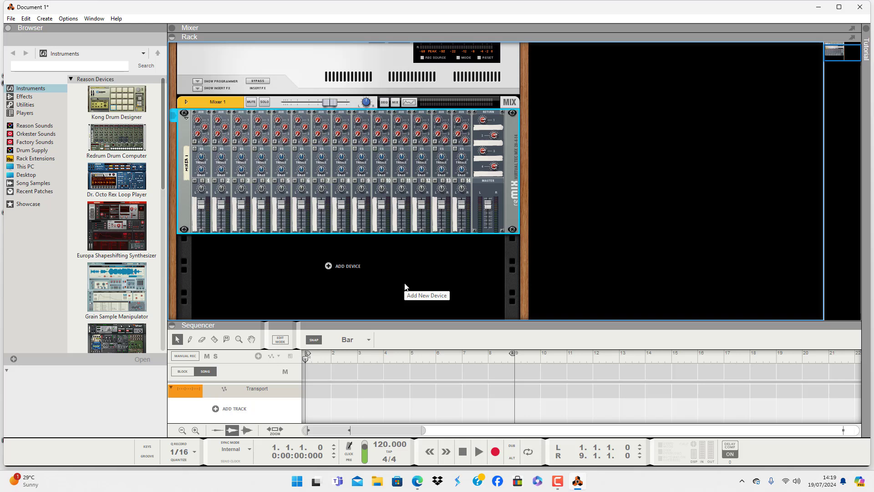
- Add an RV-7 Digital Reverb and a Scream 4 Distortion to the rack below the mixer
right_click(406, 267)
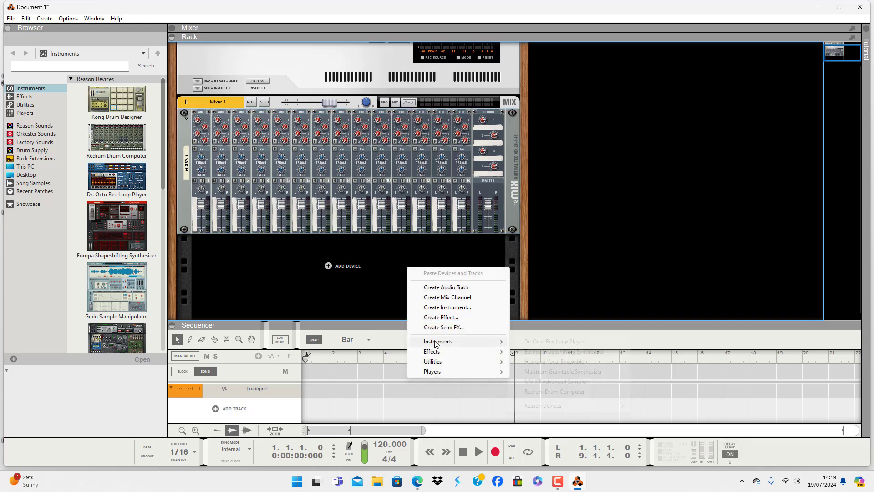
mouse_move(438, 353)
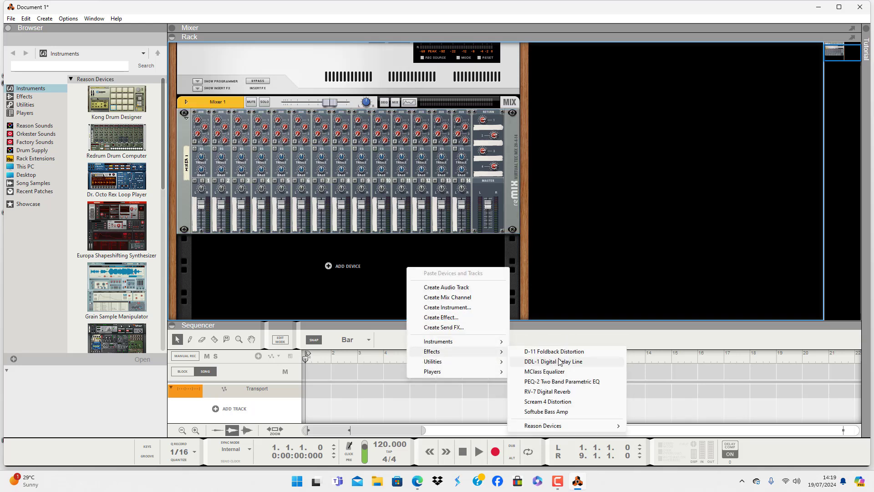
click(547, 391)
right_click(404, 249)
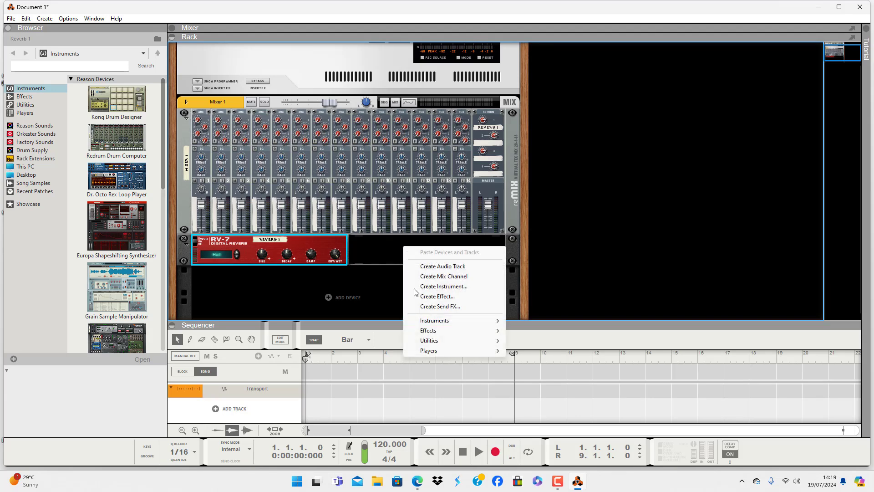
mouse_move(451, 332)
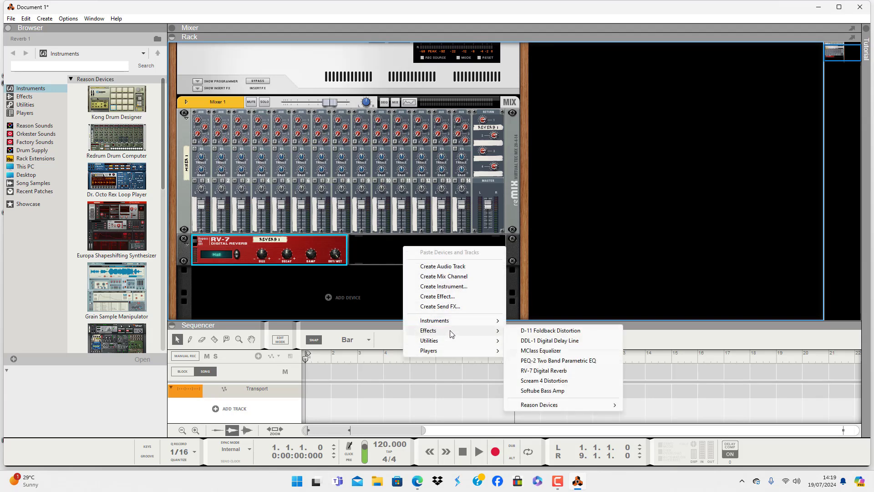
click(553, 382)
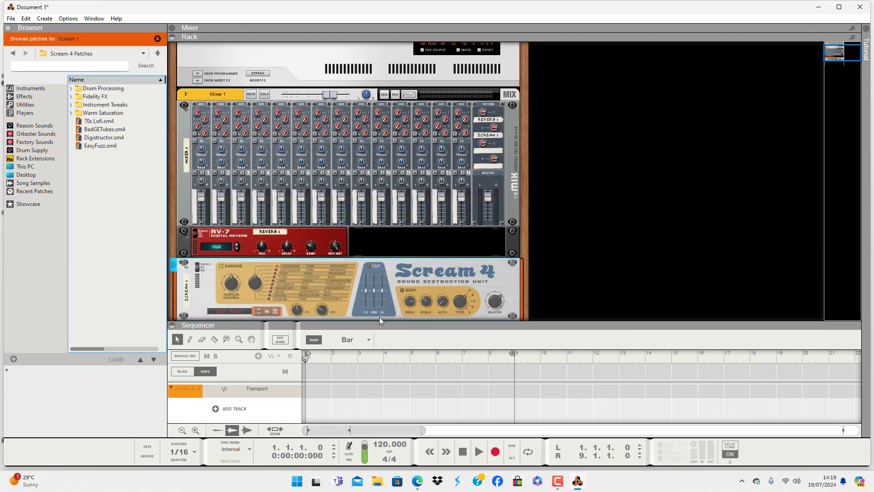
- Add an MClass Equalizer and a DDL-1 Digital Delay Line to the rack below the Scream 4
scroll(379, 317, down, 3)
right_click(400, 283)
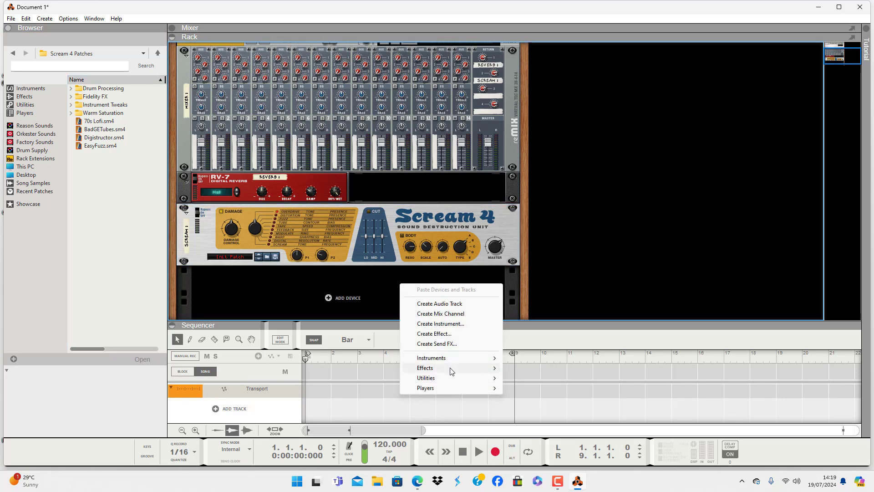
mouse_move(452, 368)
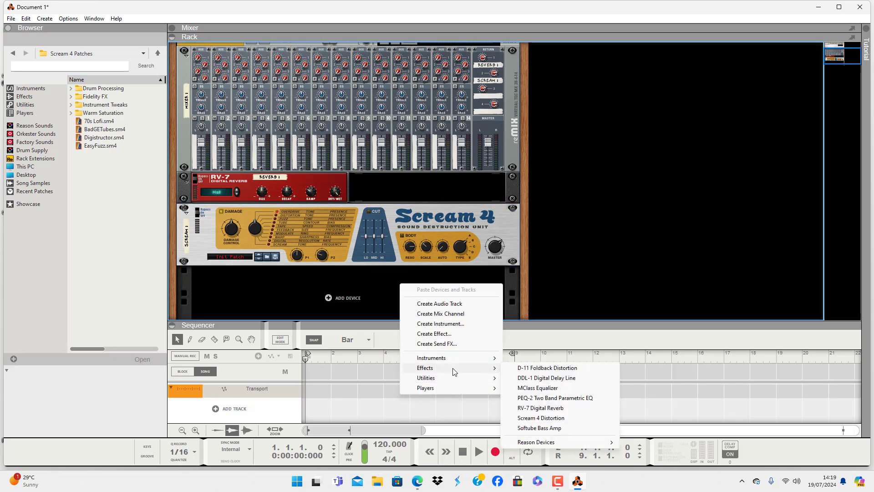
click(556, 388)
right_click(418, 297)
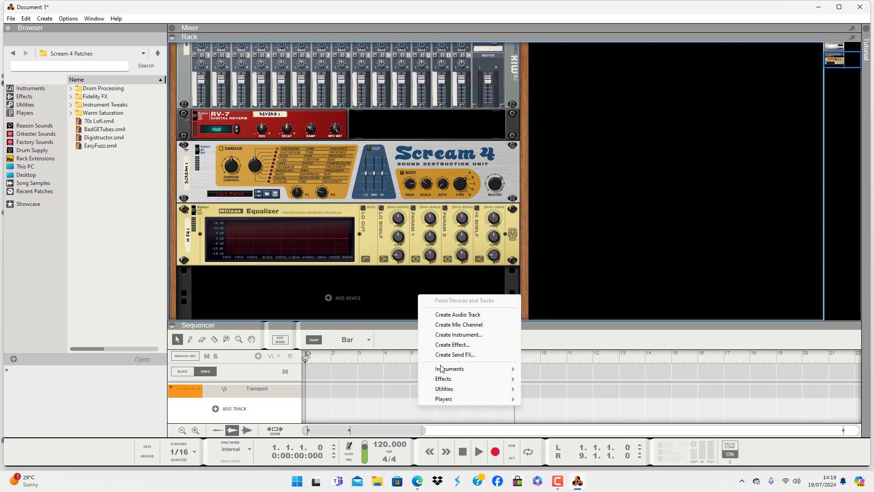
mouse_move(461, 379)
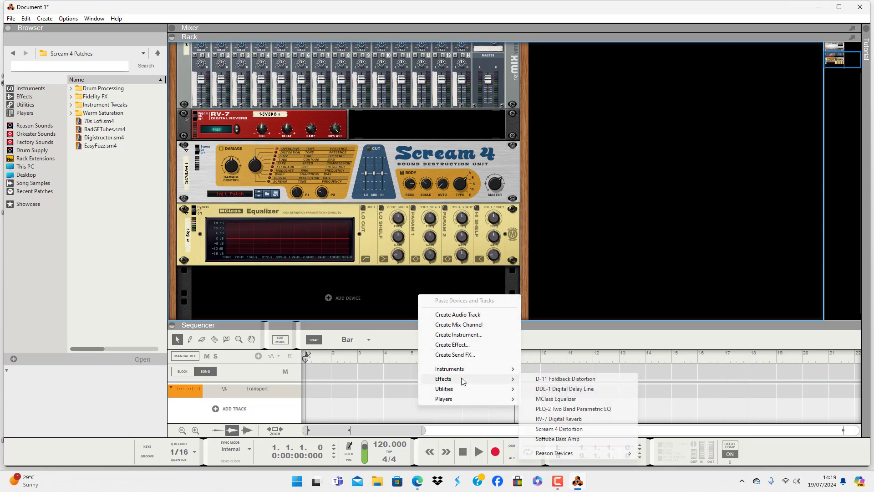
click(567, 390)
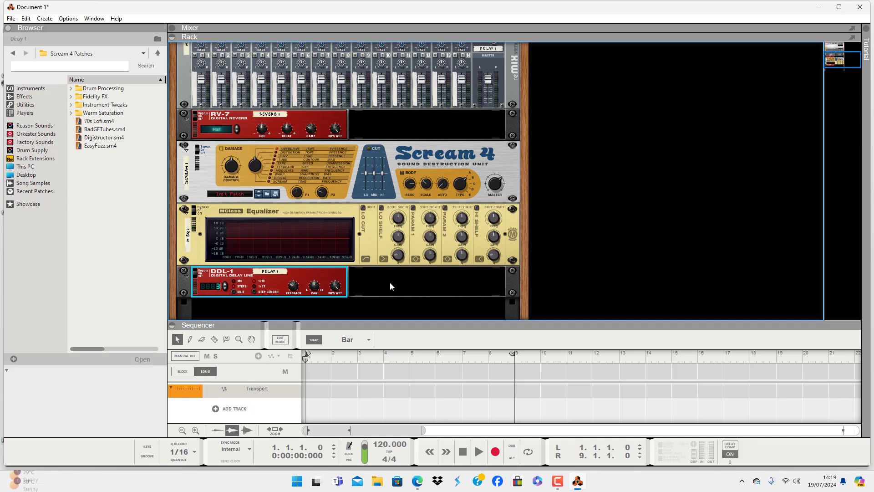
- Review the mixer and effects from the front, then flip the rack and examine the rear cabling between the mixer's aux connections and the effects
scroll(443, 278, up, 4)
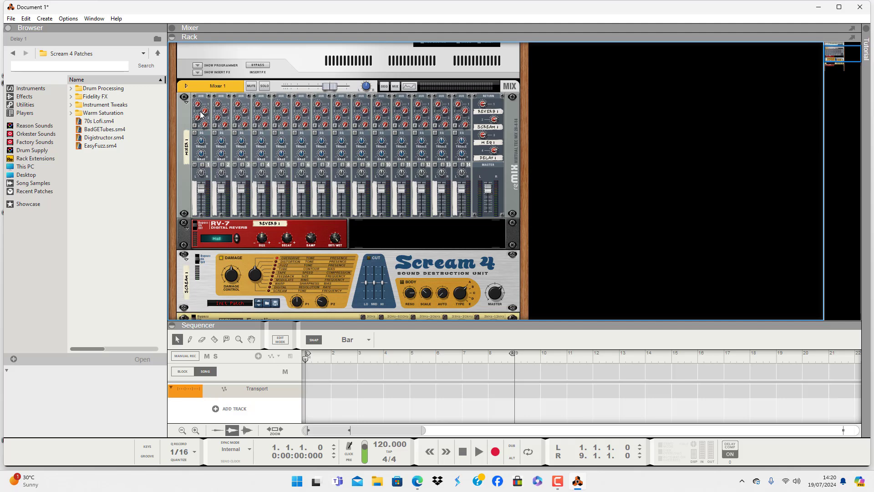
scroll(201, 114, down, 5)
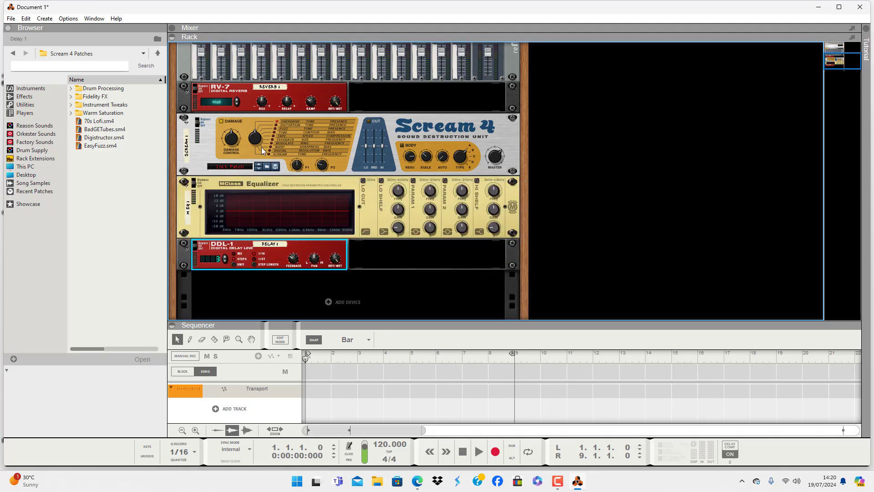
scroll(395, 228, up, 2)
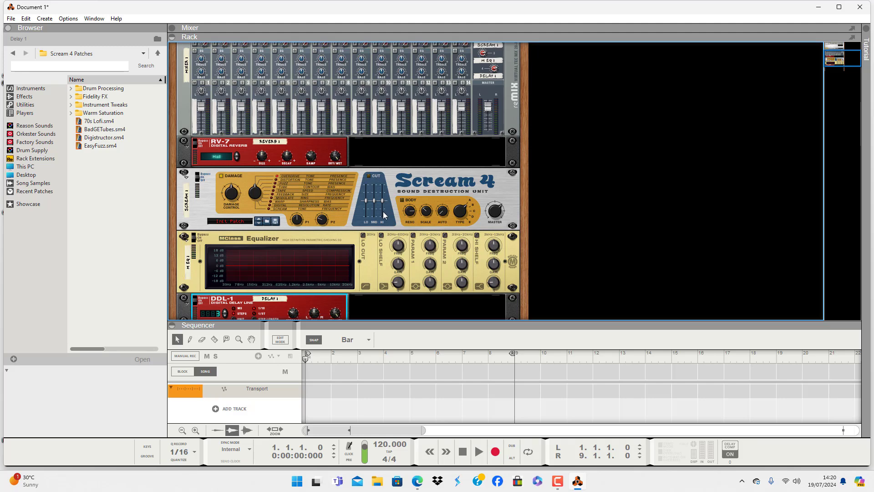
scroll(384, 216, up, 2)
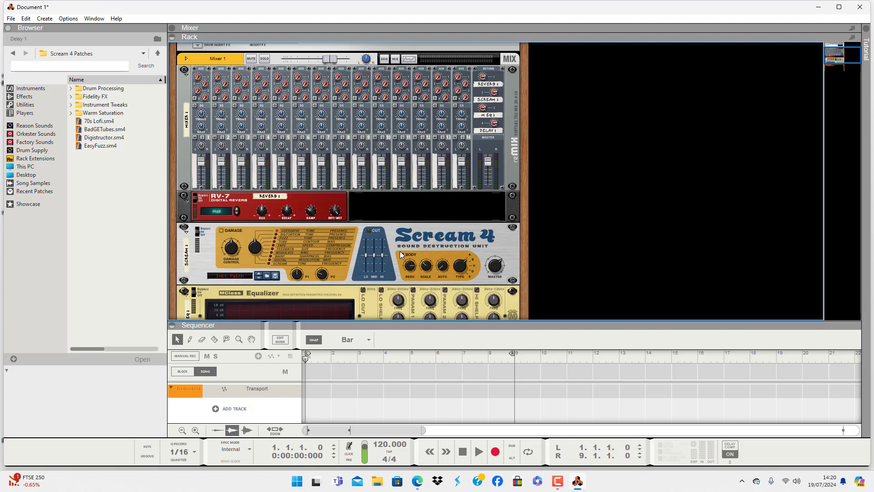
key(Tab)
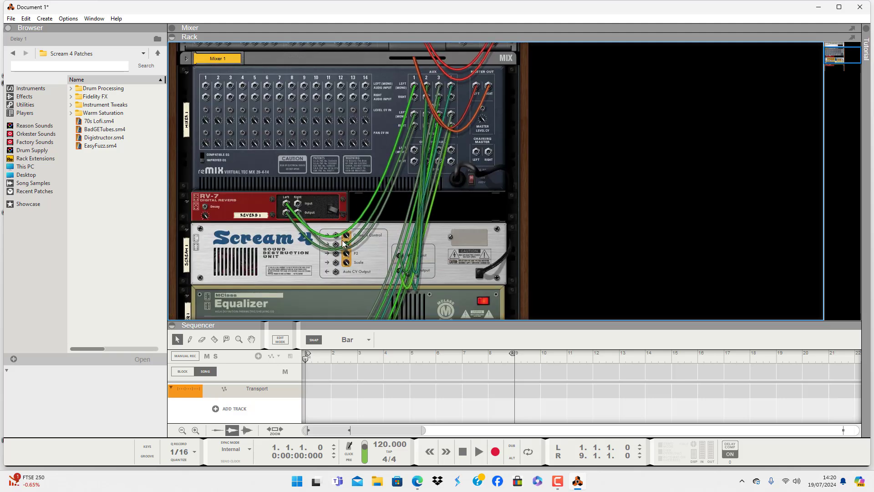
scroll(389, 246, up, 3)
scroll(392, 247, up, 2)
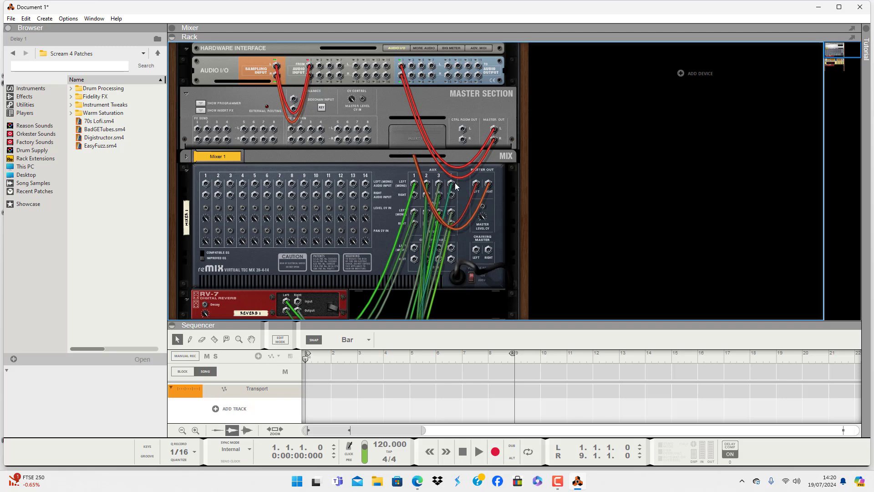
scroll(428, 197, down, 8)
scroll(425, 196, down, 6)
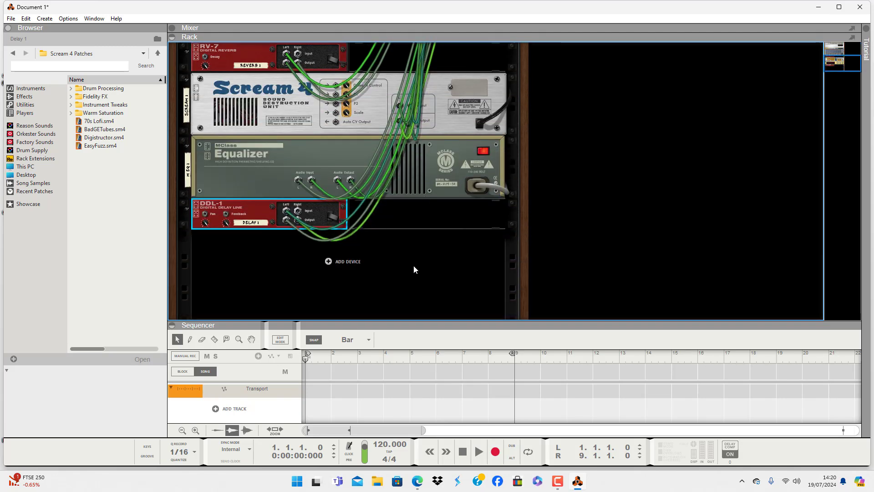
scroll(414, 265, up, 10)
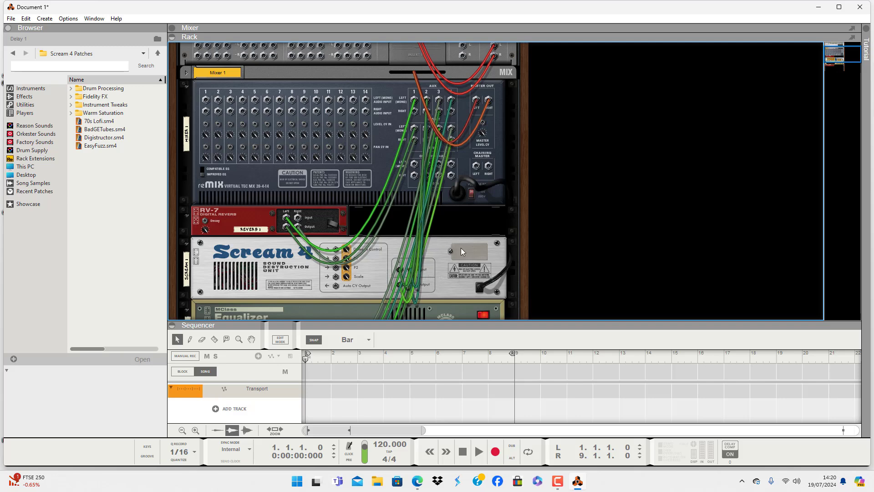
scroll(402, 223, up, 4)
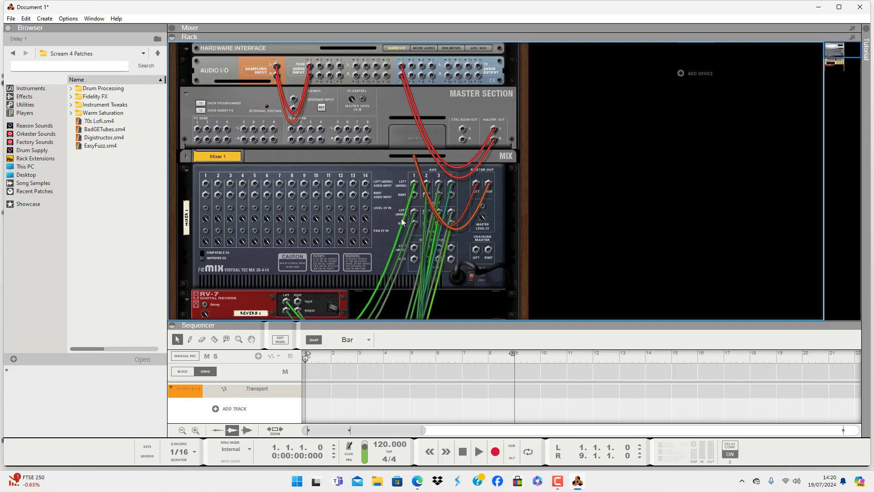
scroll(403, 223, down, 3)
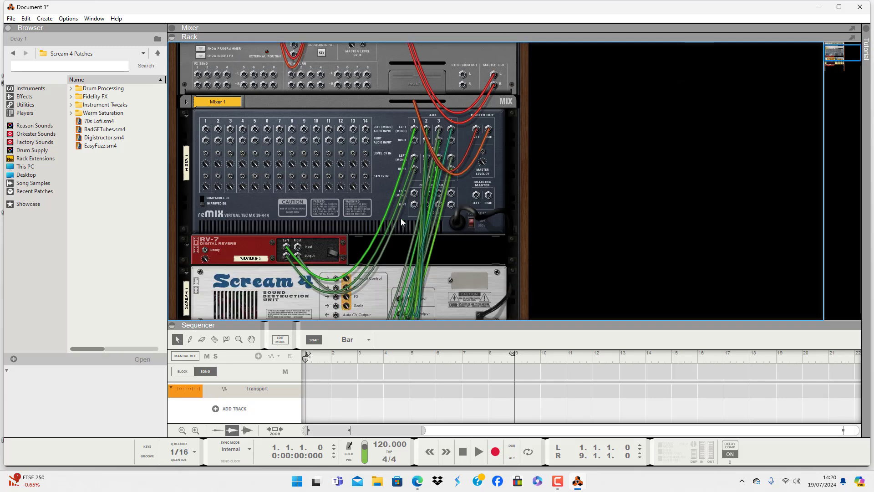
- Unfold the Mixer 1 mix channel on the rear of the rack and examine its connections and those of the four effects
click(187, 103)
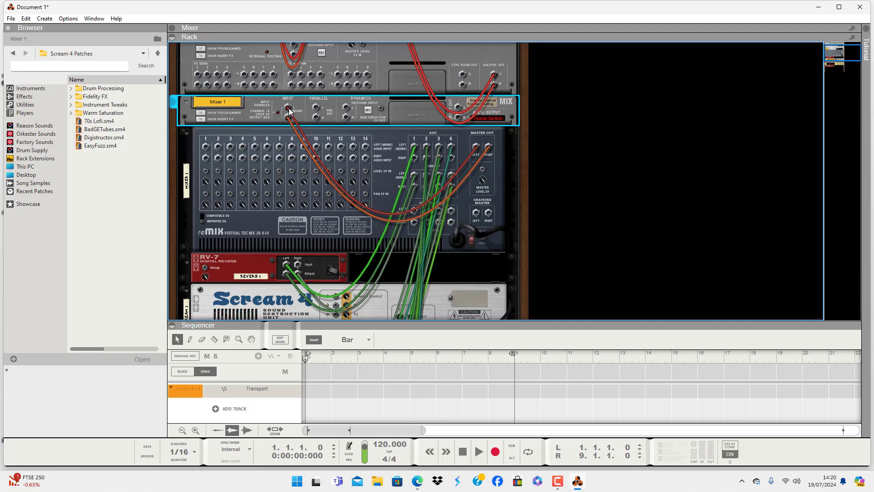
scroll(289, 110, up, 2)
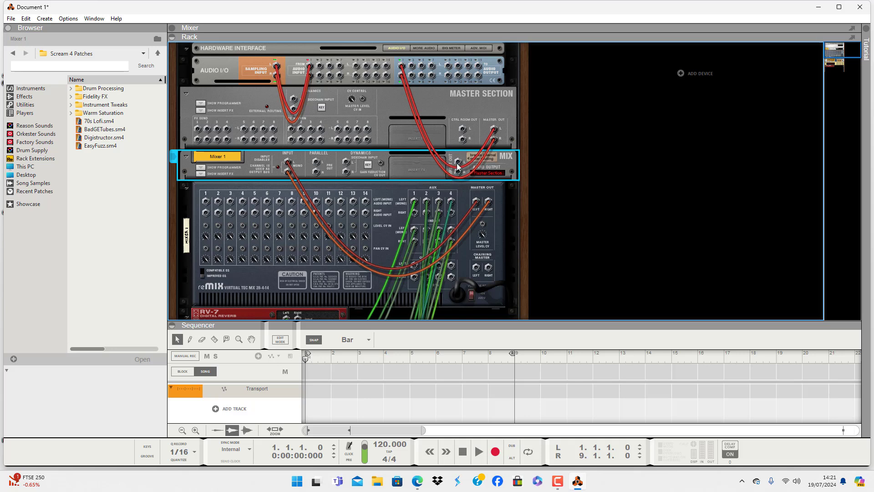
mouse_move(458, 162)
mouse_down()
mouse_move(335, 111)
mouse_move(466, 162)
mouse_move(347, 126)
mouse_move(459, 163)
mouse_up()
scroll(332, 222, down, 4)
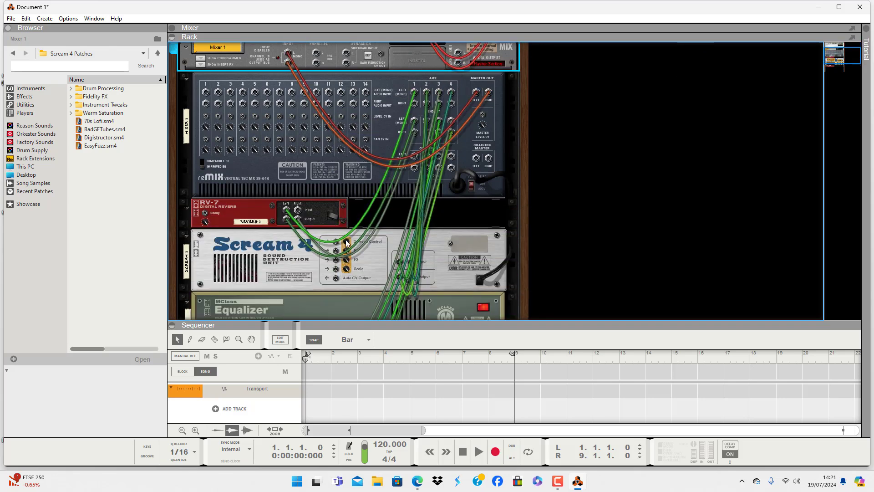
scroll(356, 246, down, 1)
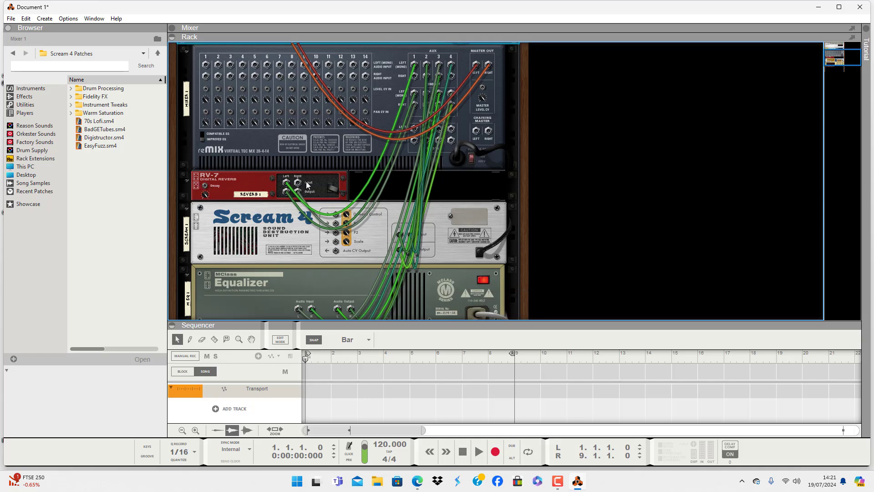
scroll(308, 185, down, 1)
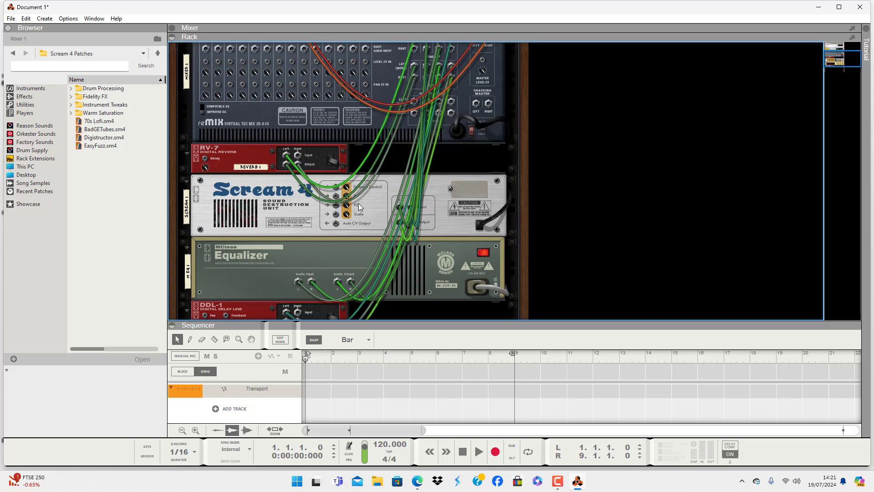
scroll(359, 203, down, 2)
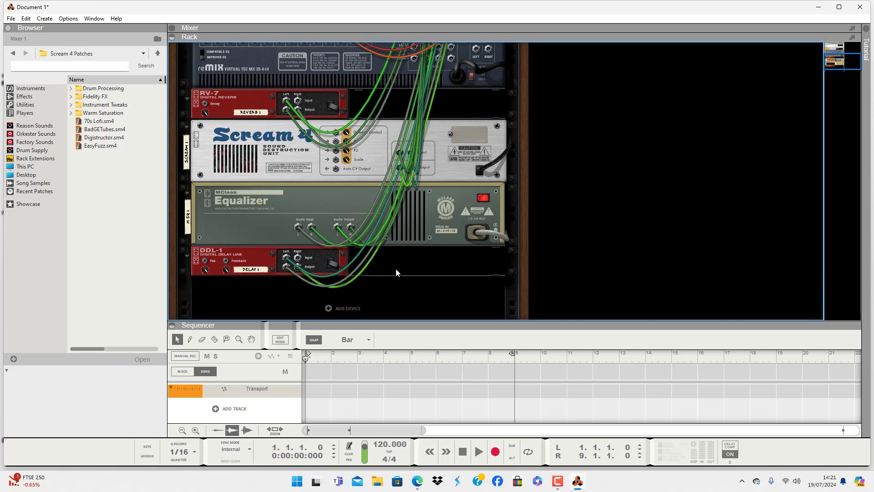
scroll(433, 257, up, 6)
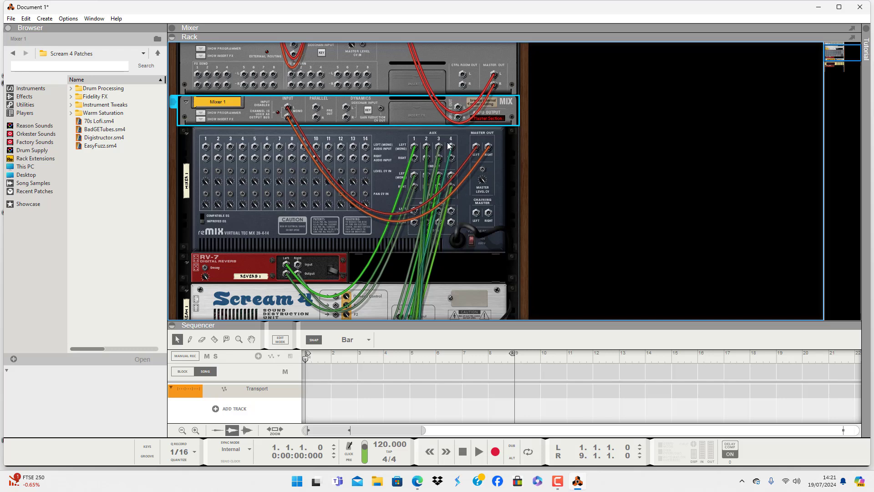
scroll(375, 159, down, 1)
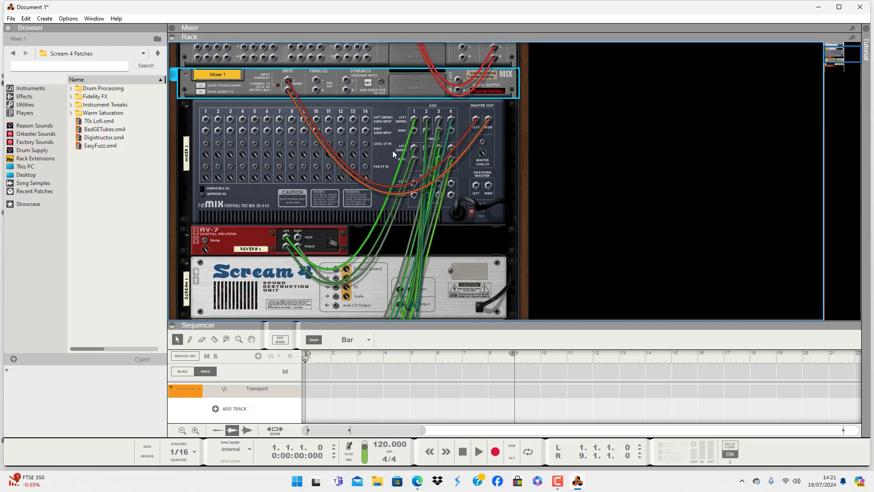
- Flip the rack to the front and add a Redrum Drum Computer below the DDL-1 delay
key(Tab)
scroll(411, 251, down, 6)
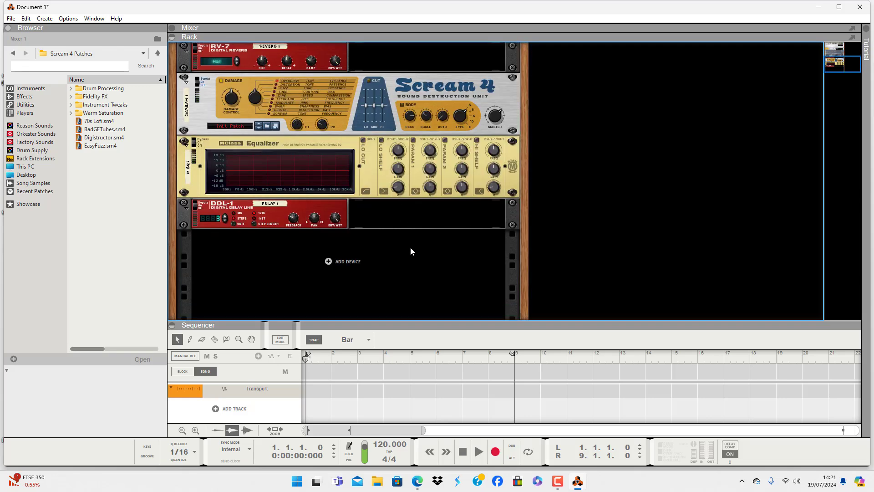
right_click(415, 265)
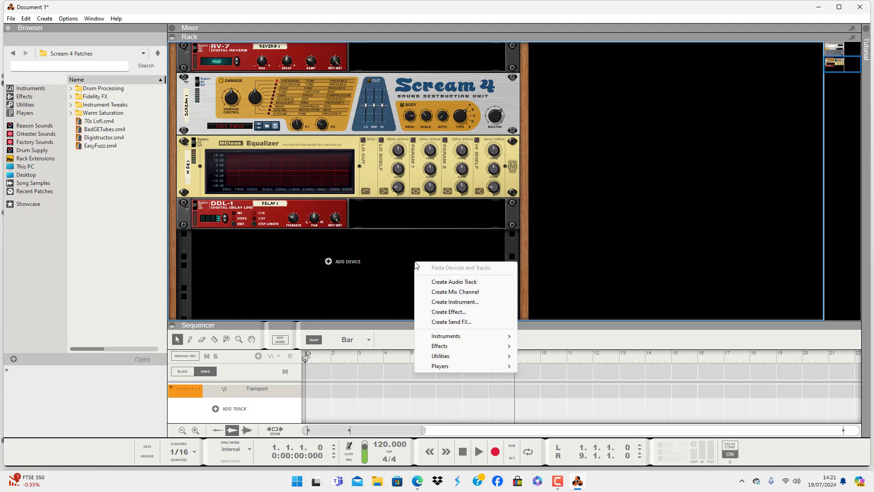
right_click(392, 258)
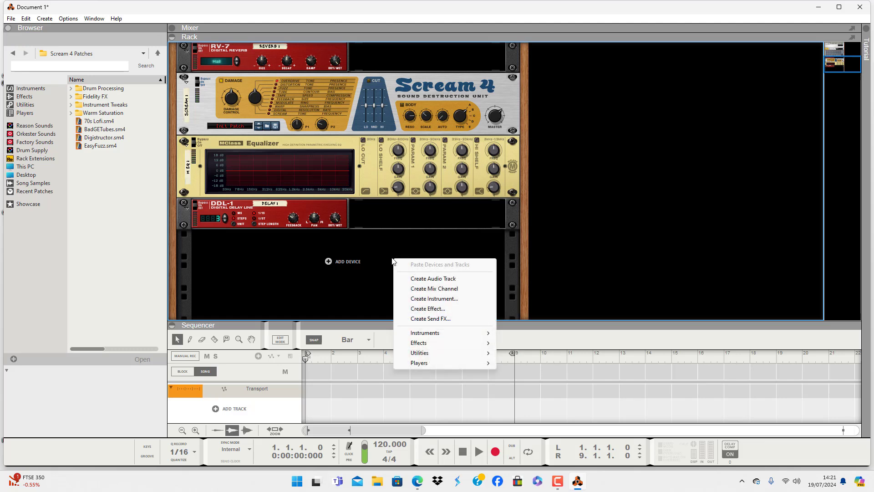
right_click(364, 249)
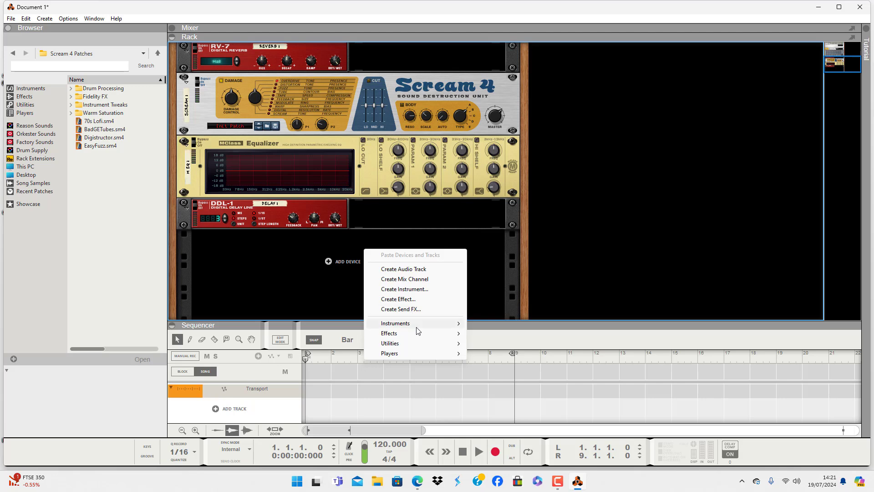
mouse_move(418, 324)
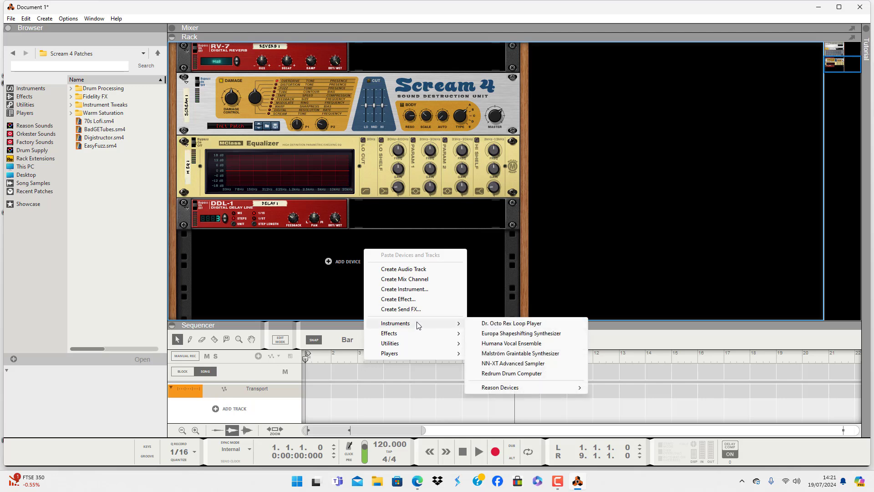
click(529, 373)
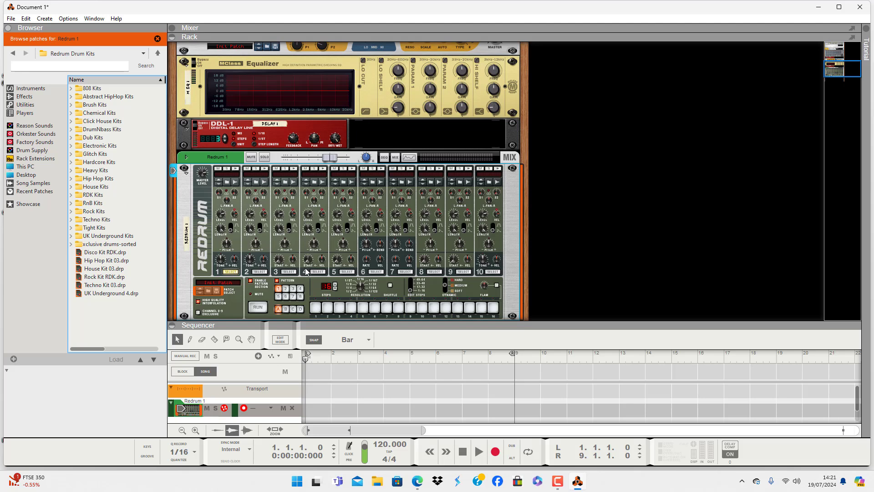
- Unfold the Redrum mix channel and cable its rear direct outputs to the channel 1 audio inputs of the 14:2 mixer
scroll(306, 272, down, 3)
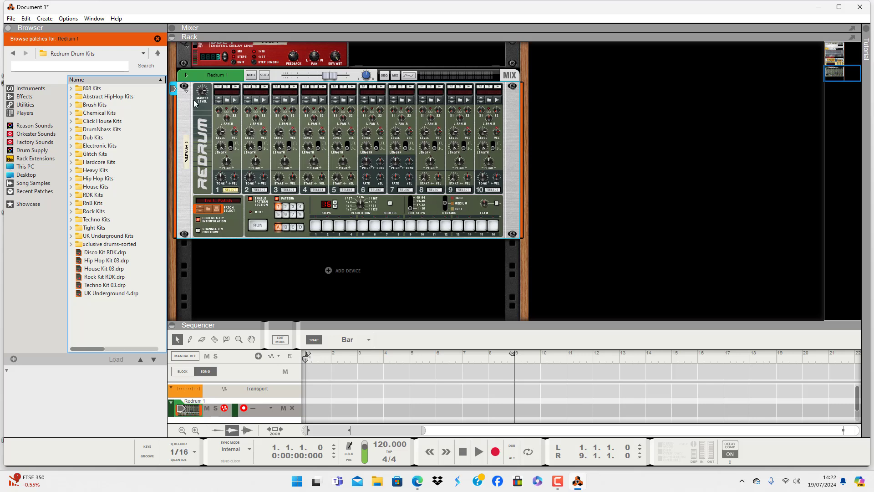
click(186, 78)
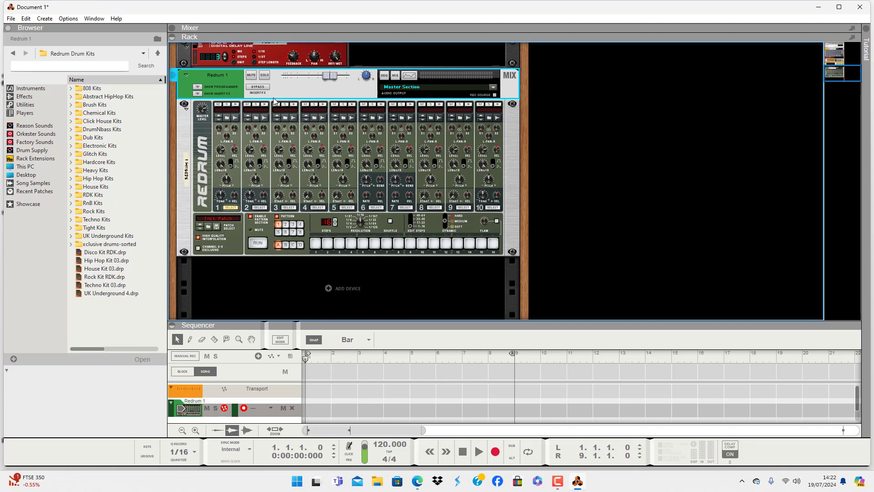
scroll(351, 213, up, 3)
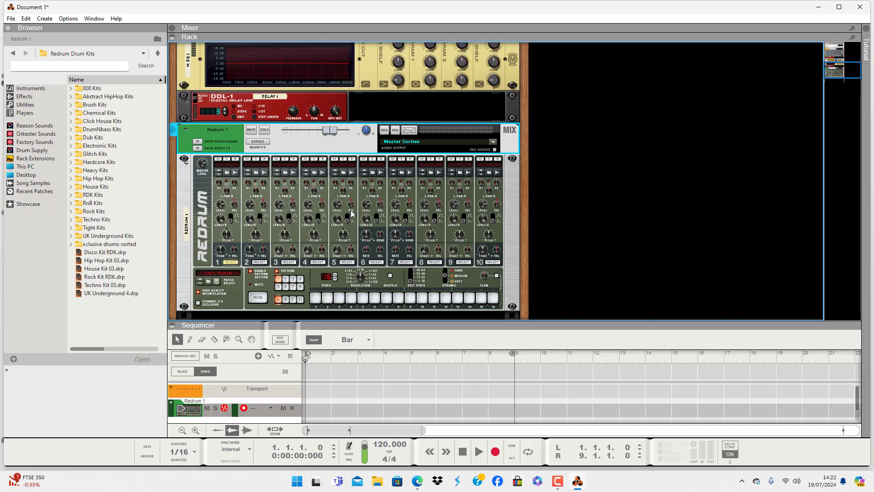
key(Tab)
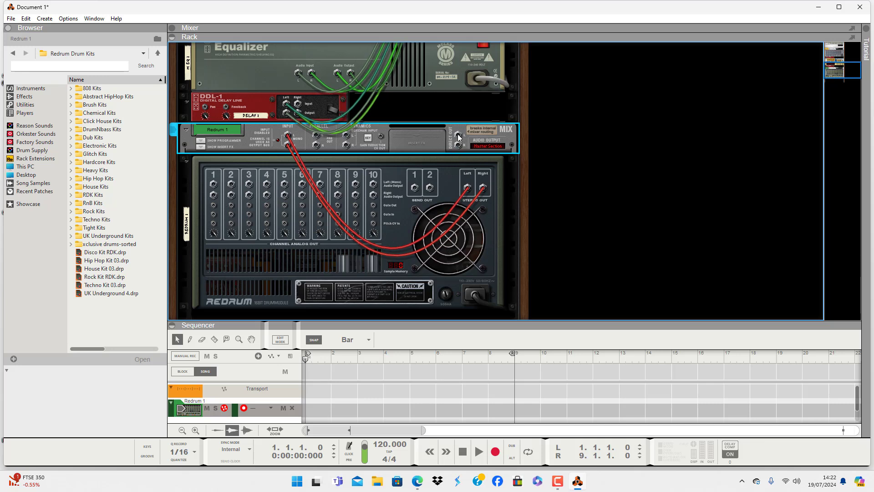
drag(458, 137, 206, 108)
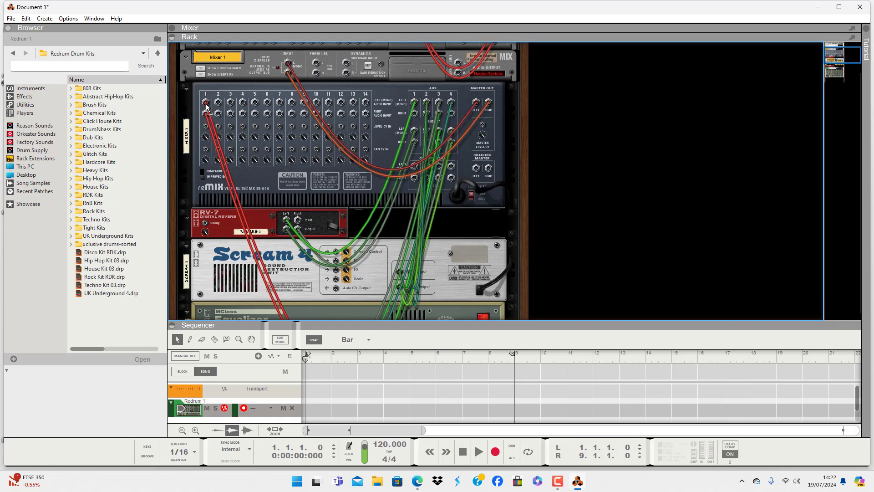
key(Tab)
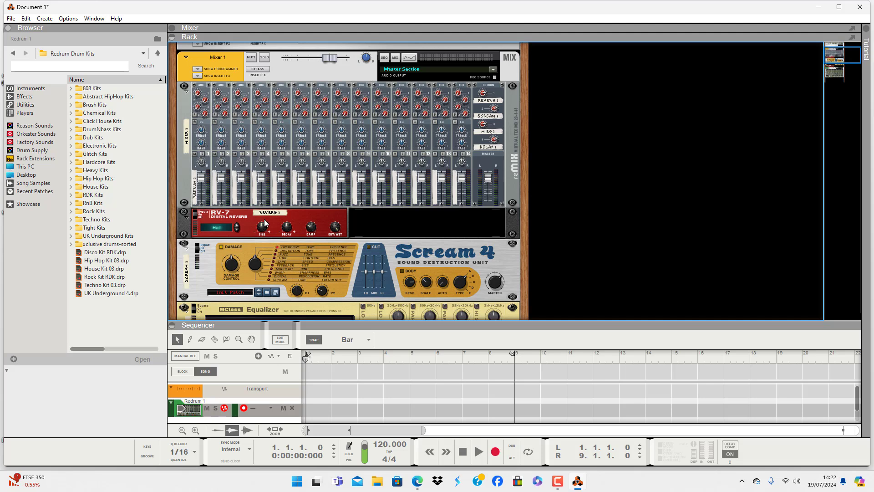
- Add an RV-7 Digital Reverb to the rack directly below the Redrum
scroll(418, 239, down, 10)
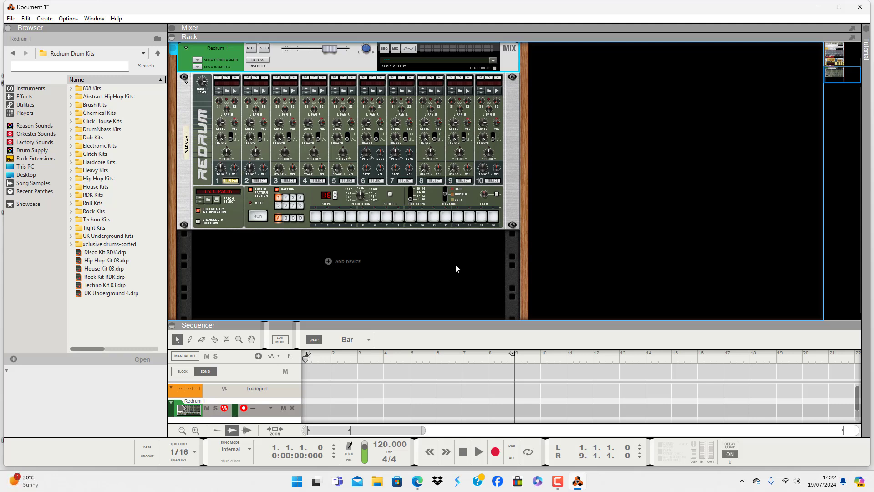
right_click(438, 255)
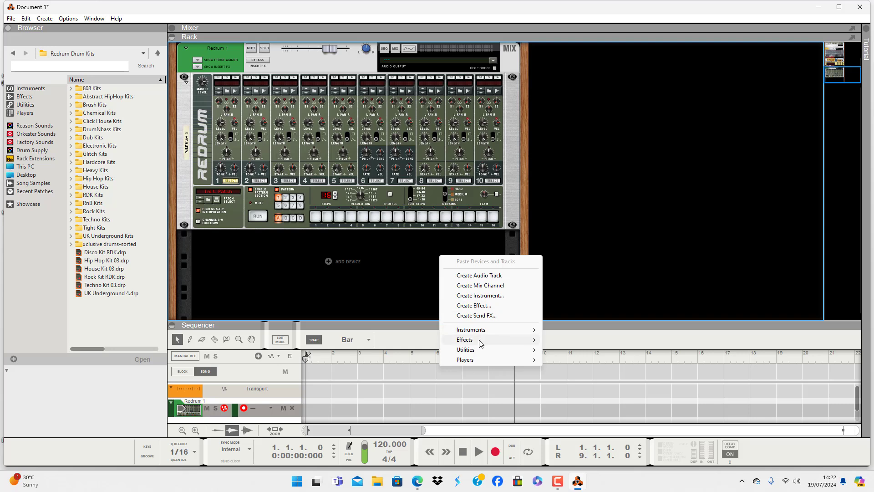
mouse_move(481, 342)
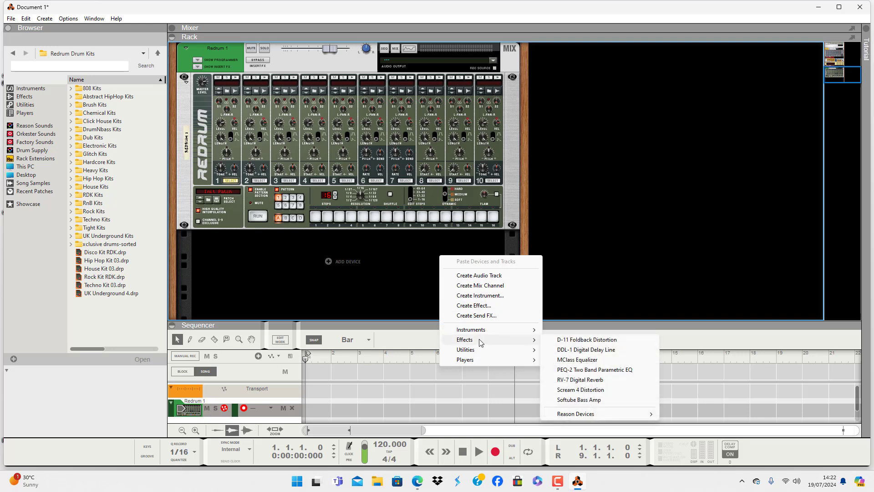
click(585, 381)
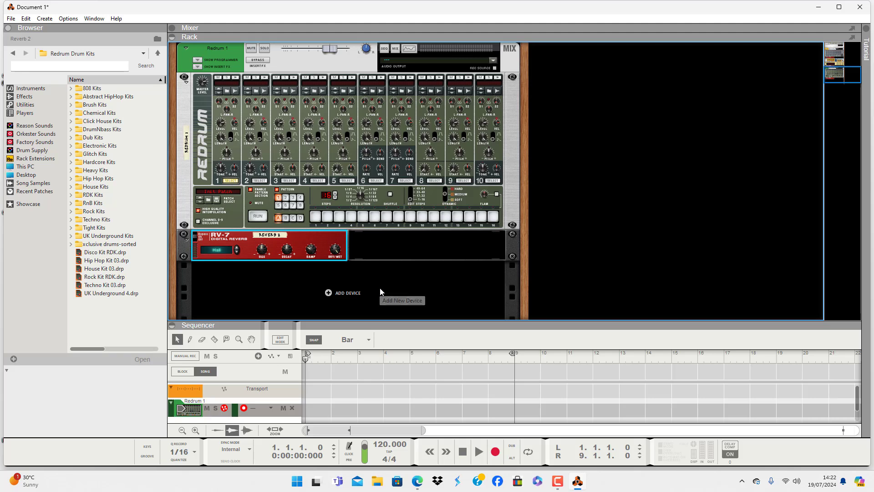
- Examine on the rear of the rack how the new RV-7 is cabled between the Redrum and its mix channel
key(Tab)
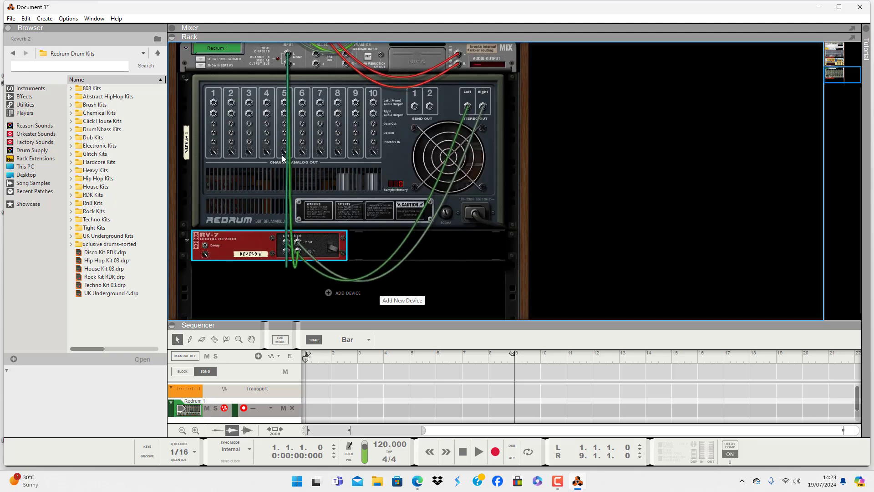
scroll(258, 180, up, 5)
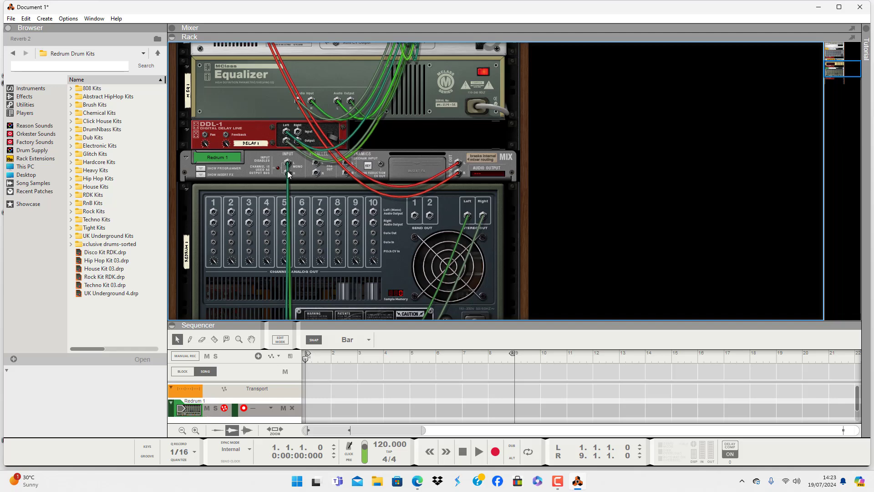
key(Tab)
scroll(310, 205, down, 5)
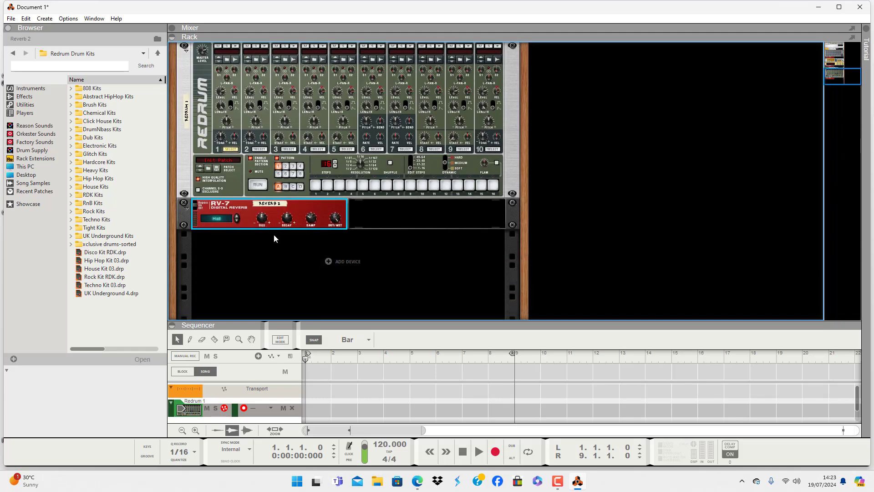
- Compare the mixer's four auxiliary effects with the Redrum's own RV-7 from the front, and recheck the Redrum's rear cabling
scroll(291, 234, up, 15)
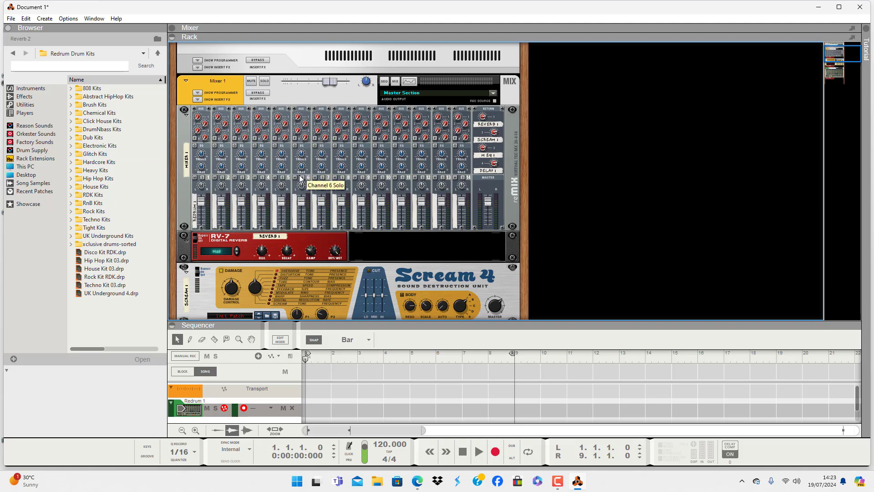
scroll(300, 179, down, 15)
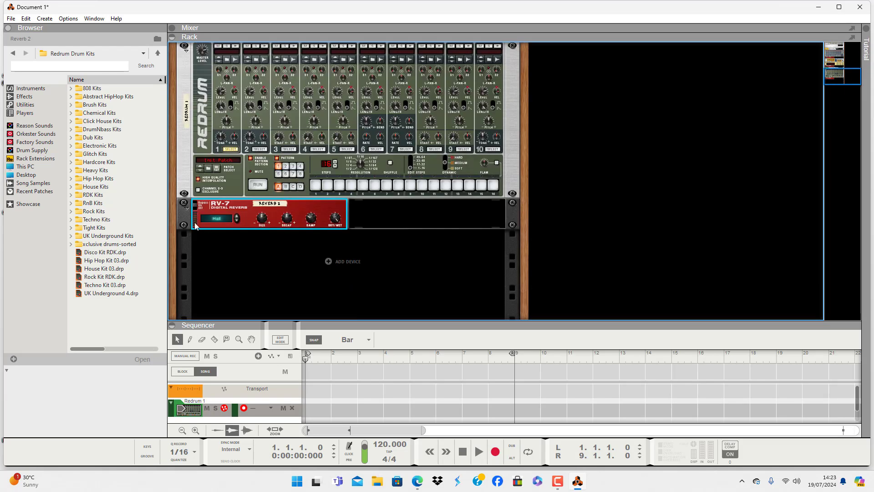
scroll(282, 233, up, 1)
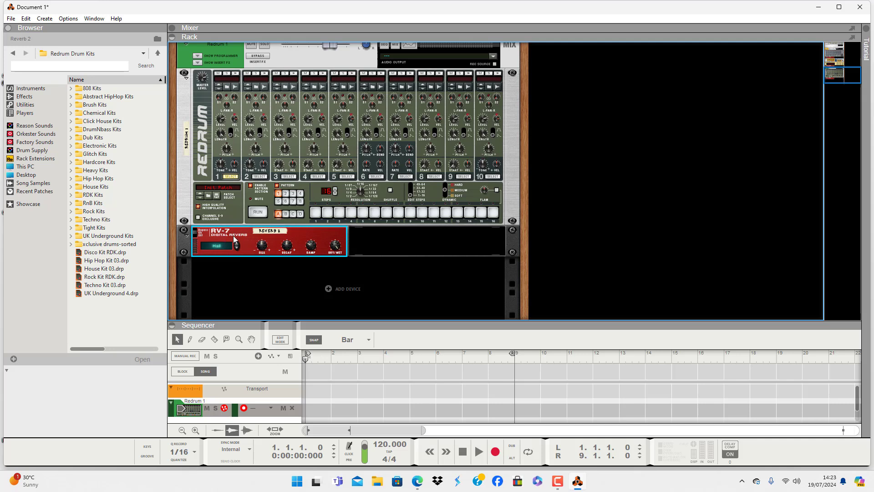
scroll(255, 242, up, 15)
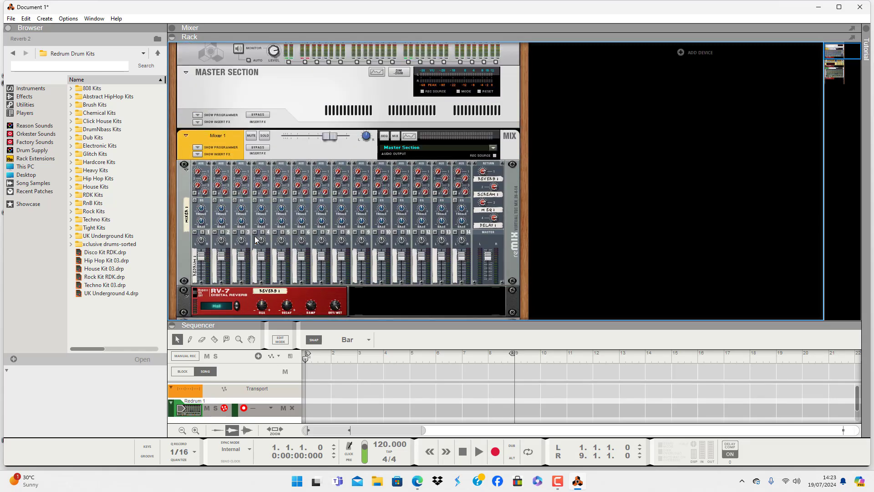
scroll(255, 240, down, 3)
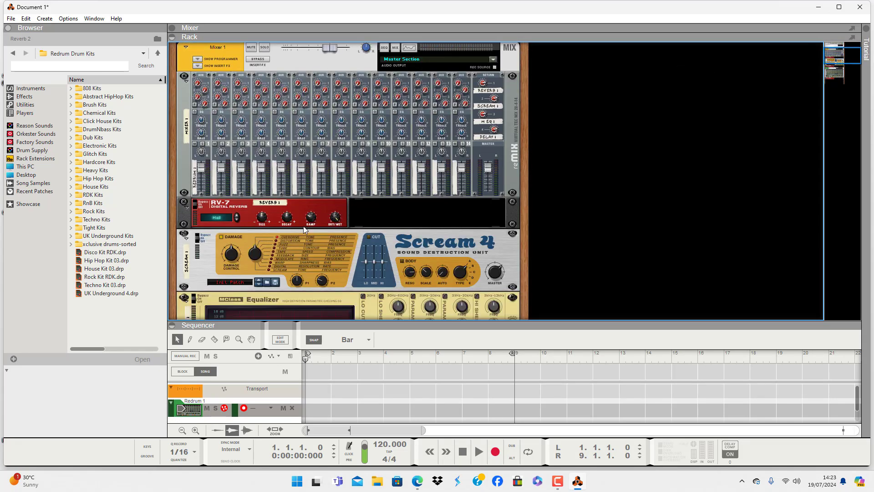
scroll(304, 229, down, 10)
scroll(318, 245, up, 3)
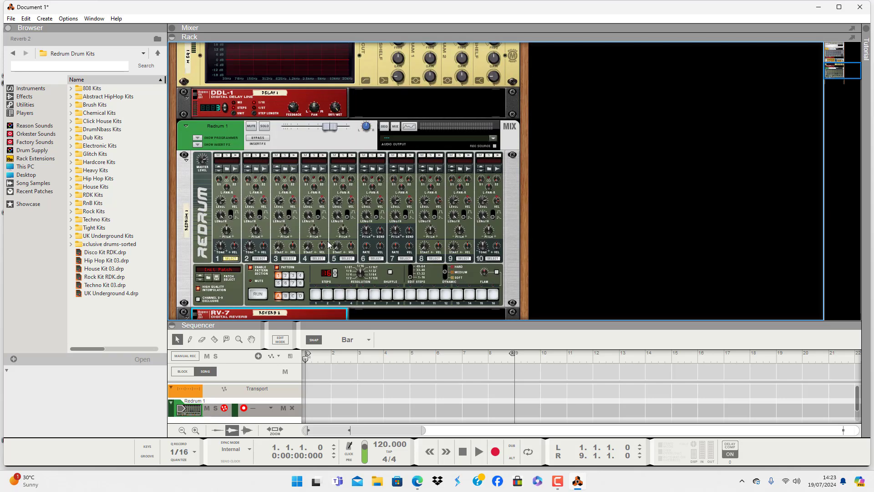
scroll(327, 244, up, 12)
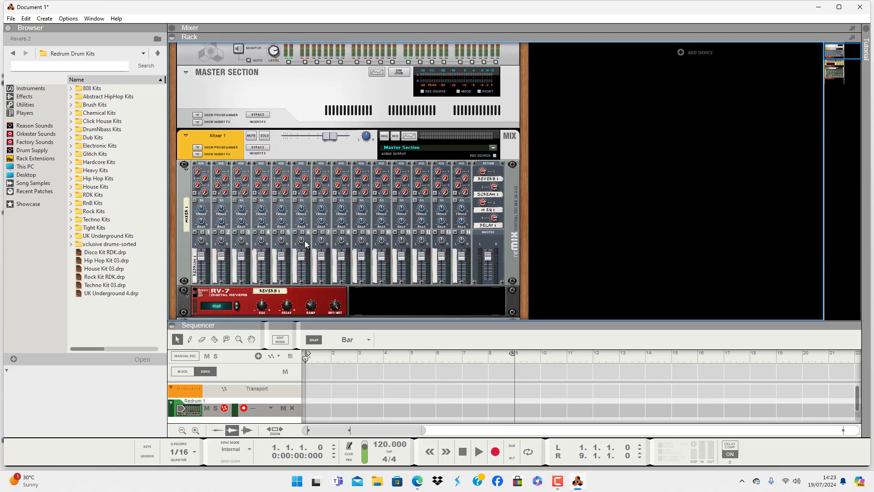
scroll(305, 243, down, 2)
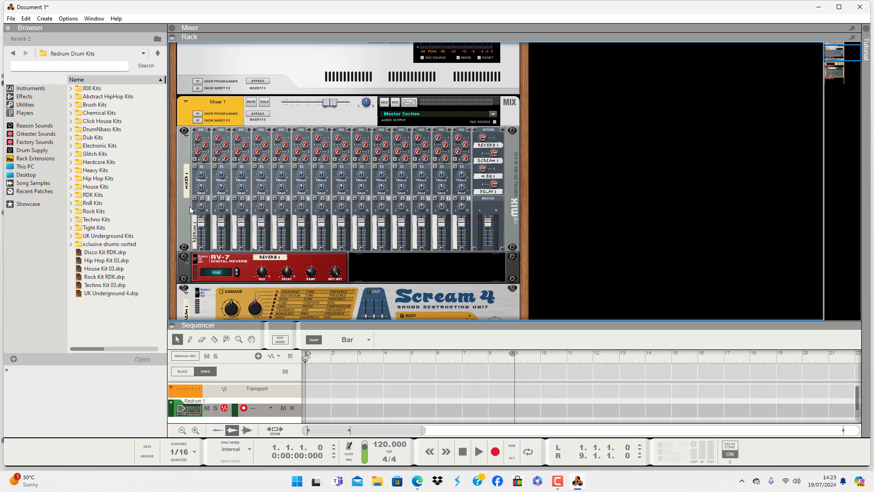
scroll(282, 215, down, 8)
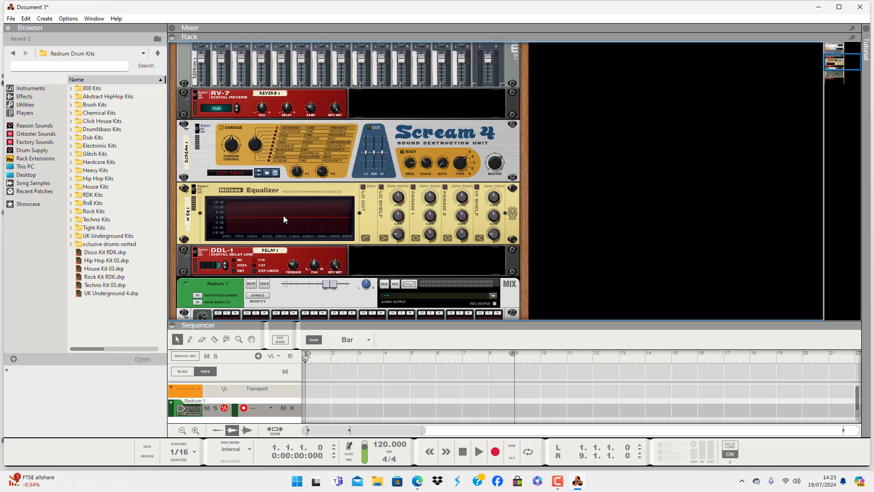
scroll(317, 195, down, 10)
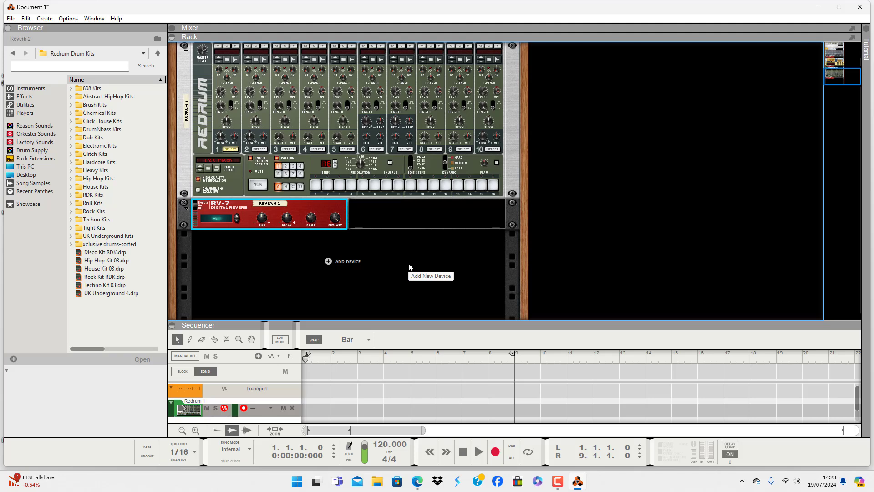
key(Tab)
scroll(279, 141, up, 3)
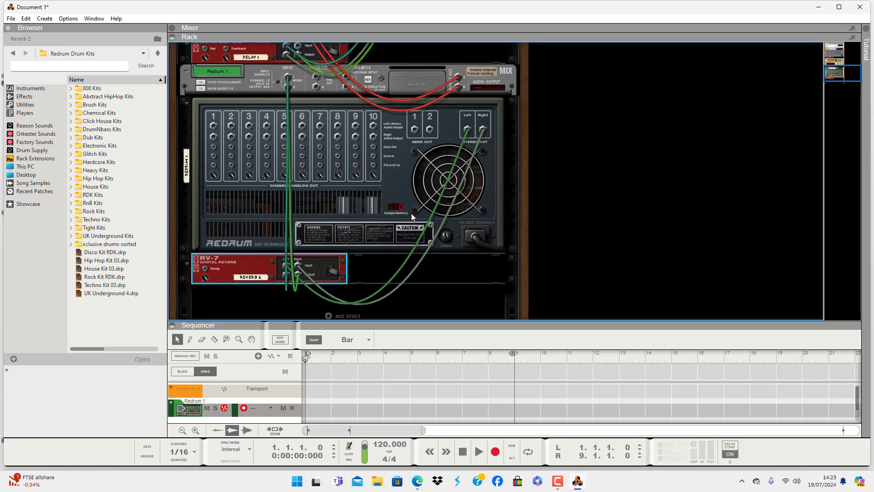
scroll(396, 214, down, 3)
key(Tab)
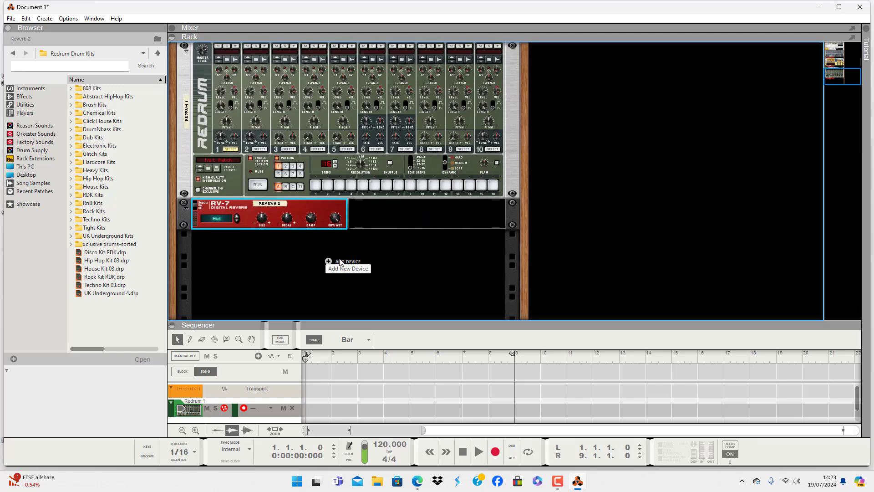
- Add a Malström Graintable Synthesizer below the Redrum's RV-7 and unfold its mix channel
right_click(304, 266)
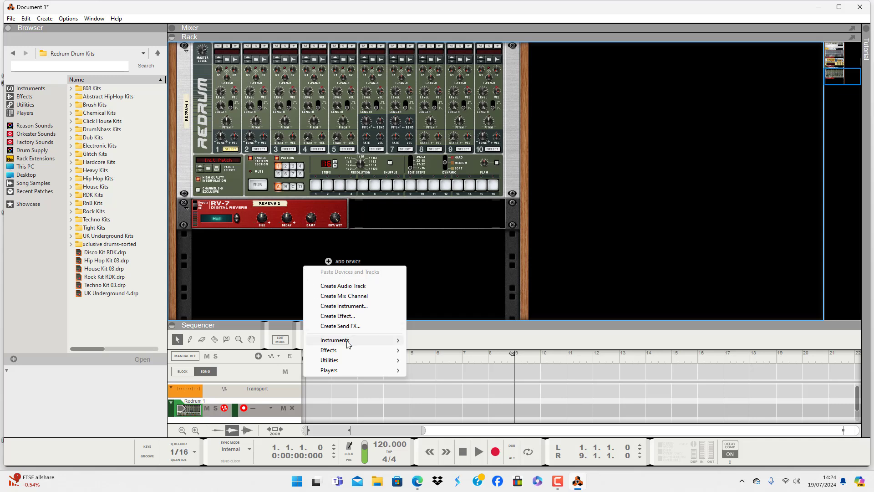
mouse_move(348, 342)
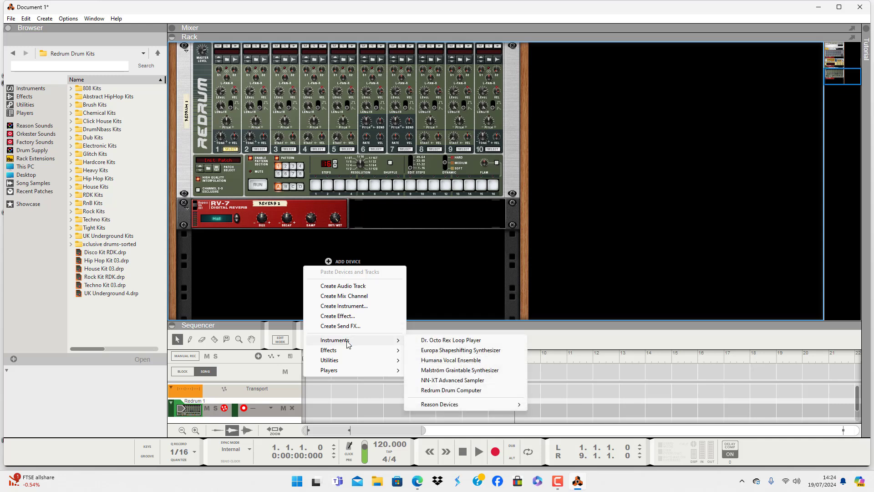
click(476, 370)
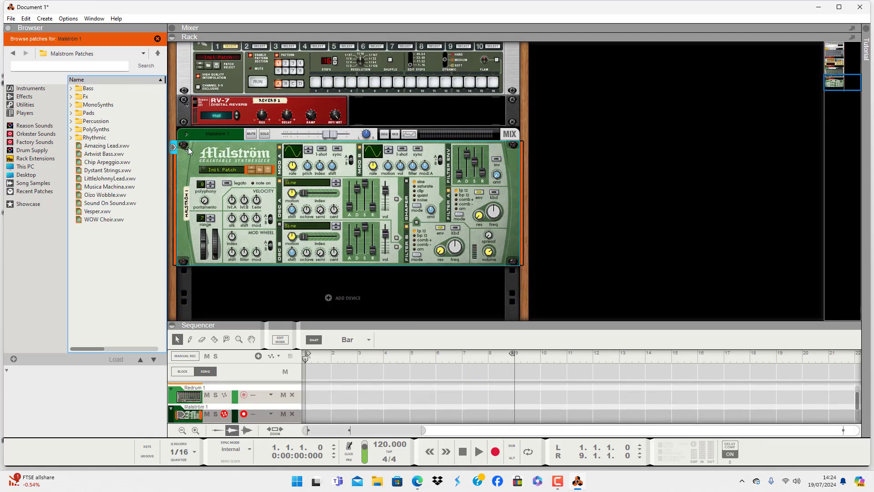
click(184, 136)
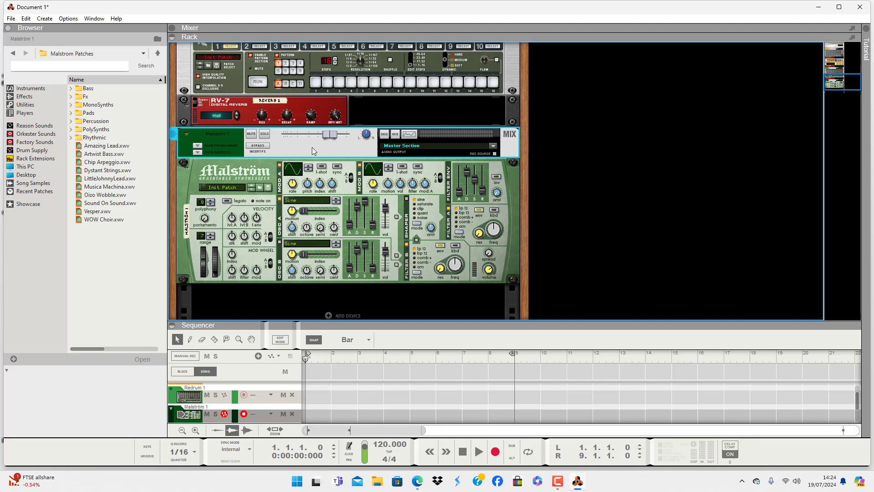
- Cable the Malström mix channel's direct outputs to the channel 2 audio inputs on the 14:2 mixer's rear
key(Tab)
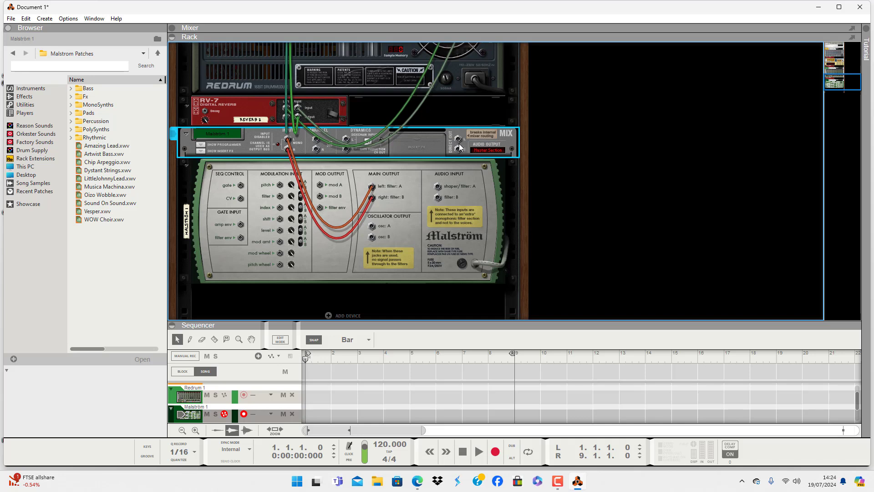
drag(459, 141, 221, 174)
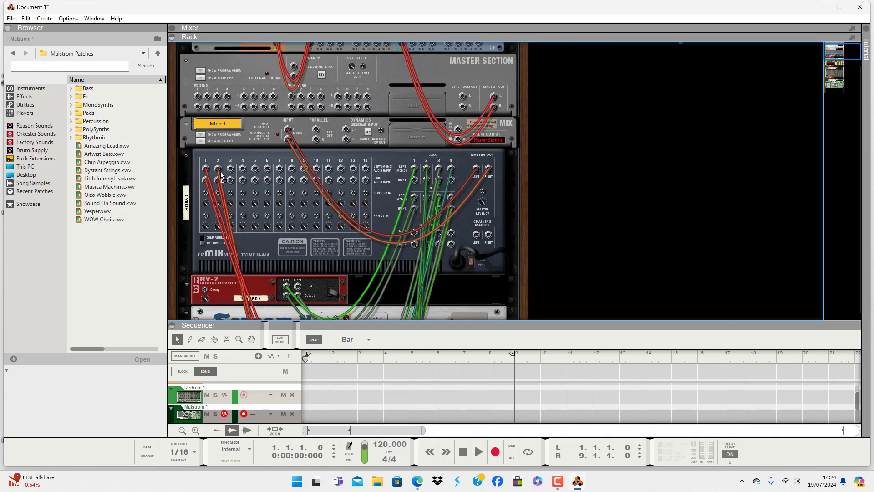
key(Tab)
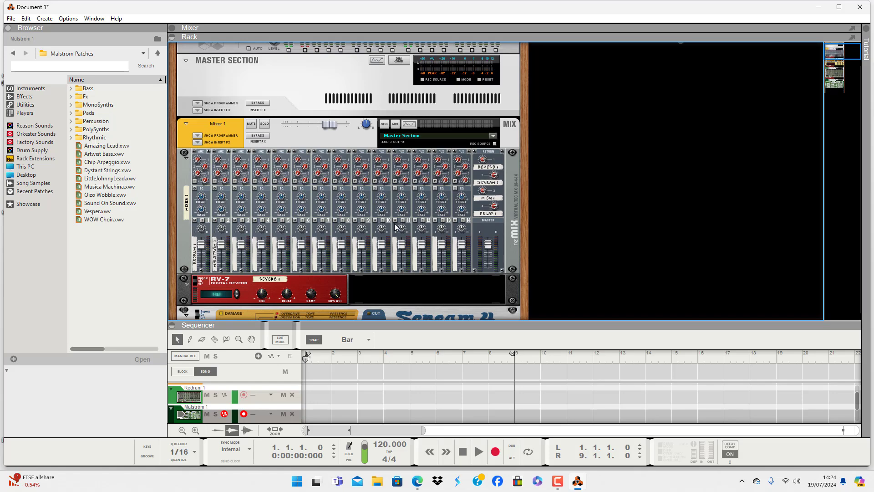
- Add a Softube Bass Amp effect to the rack directly below the Malström
scroll(396, 226, down, 3)
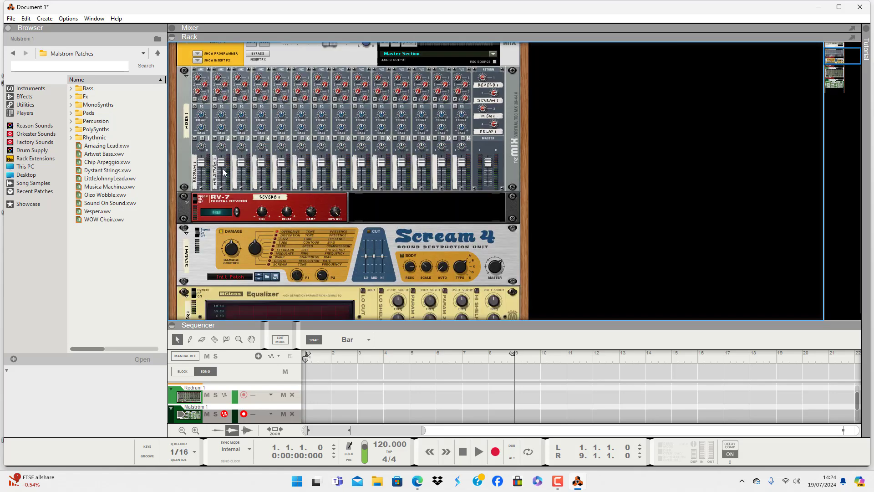
scroll(331, 209, down, 20)
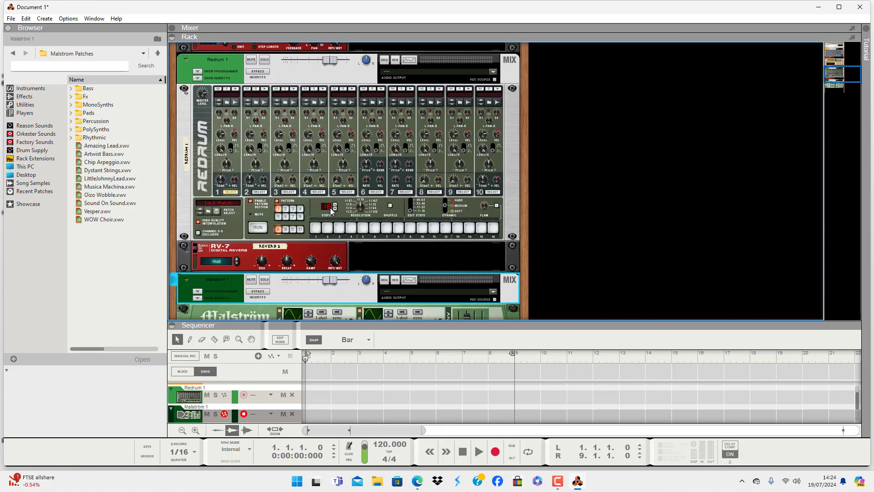
right_click(311, 274)
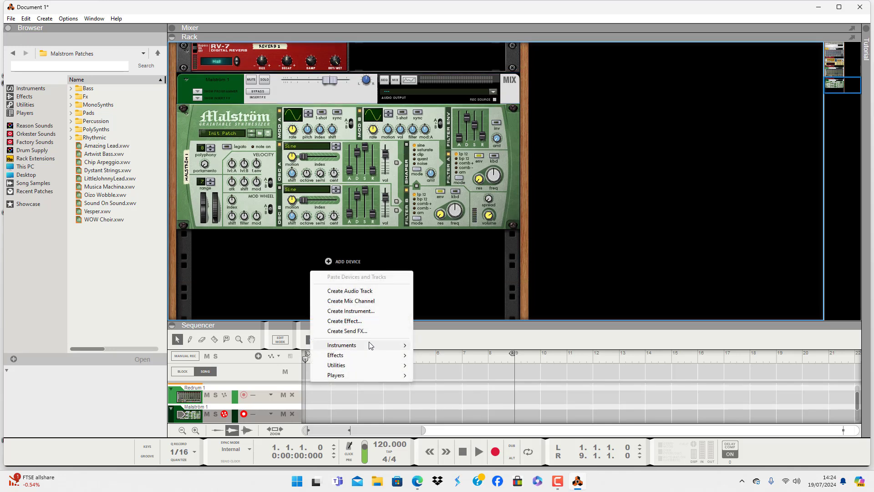
mouse_move(369, 358)
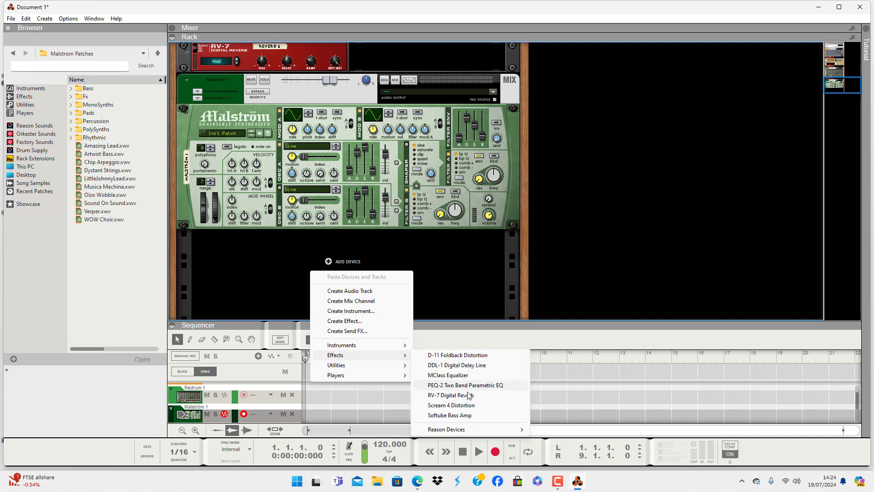
click(469, 415)
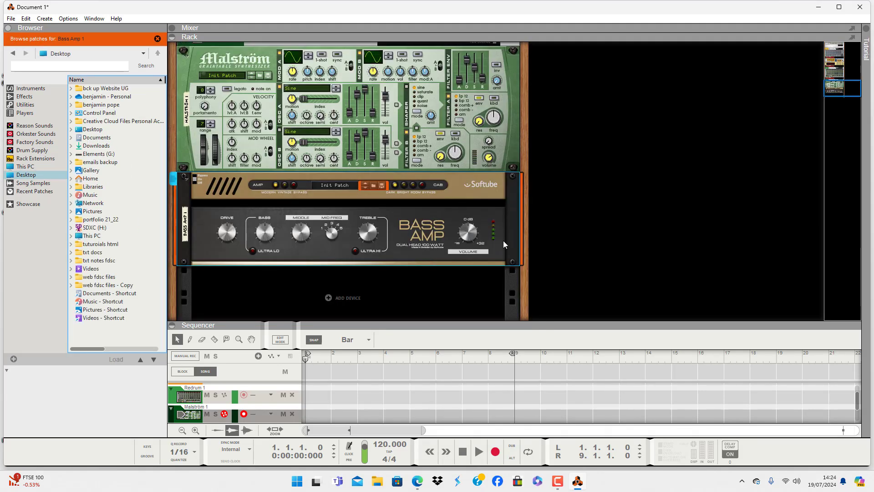
- Examine on the rear of the rack how the Bass Amp is cabled between the Malström and its mix channel
key(Tab)
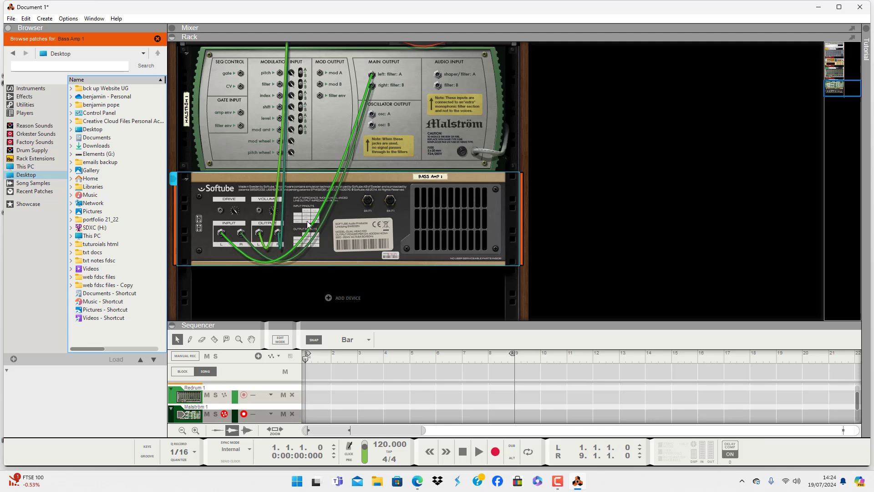
scroll(377, 221, up, 1)
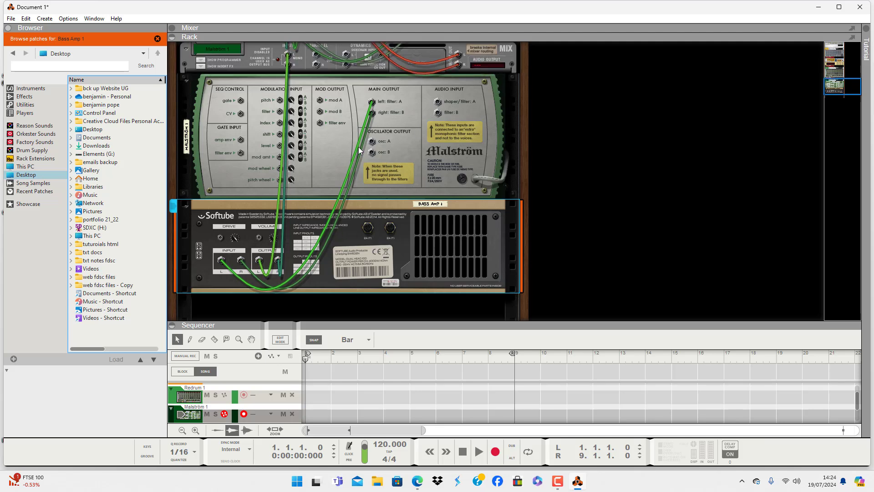
key(Tab)
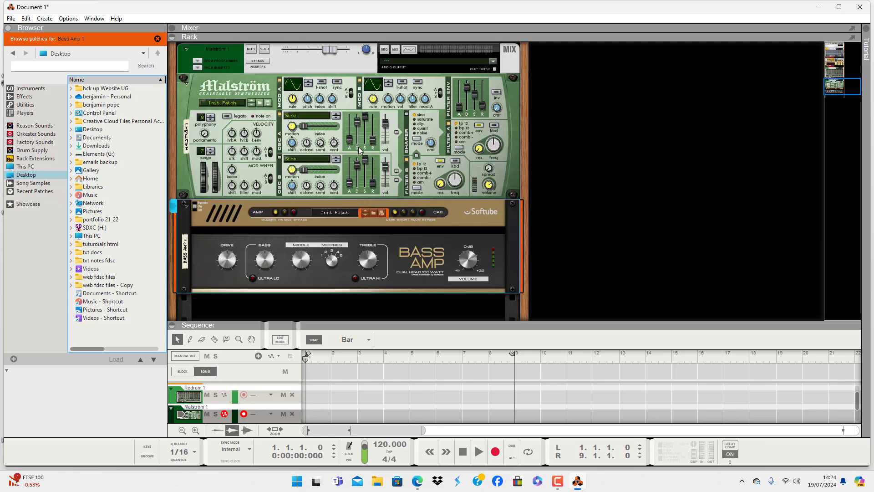
scroll(439, 223, up, 3)
scroll(440, 223, down, 3)
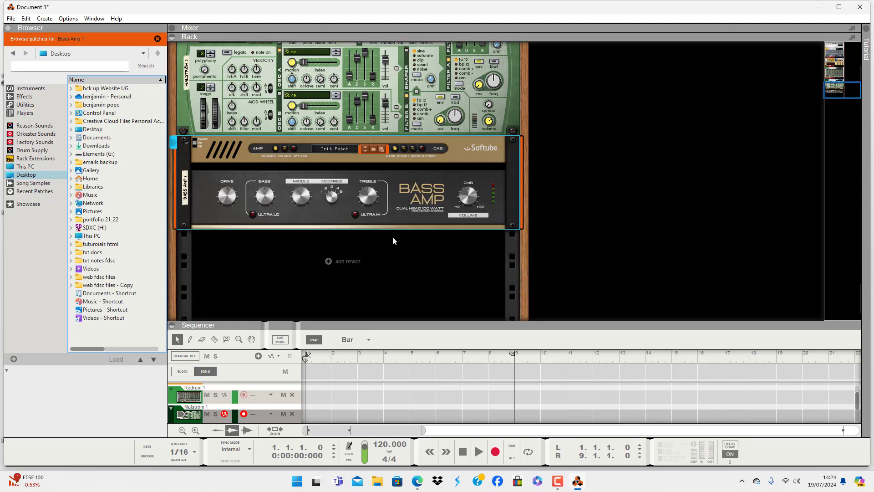
scroll(424, 290, up, 1)
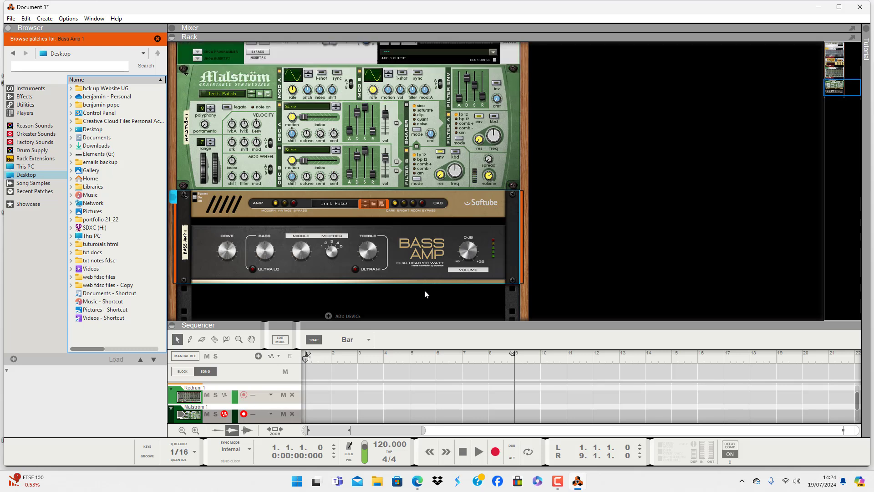
scroll(426, 291, down, 1)
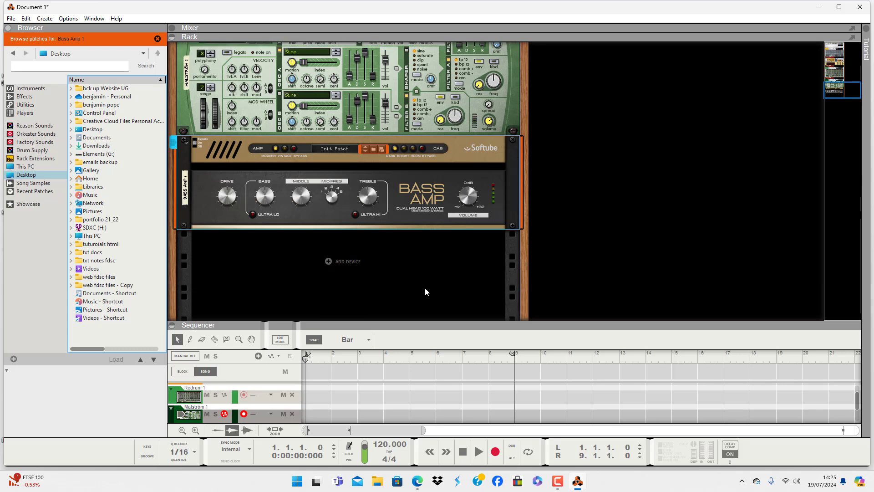
- Add an NN-XT Advanced Sampler to the rack below the Bass Amp
right_click(416, 282)
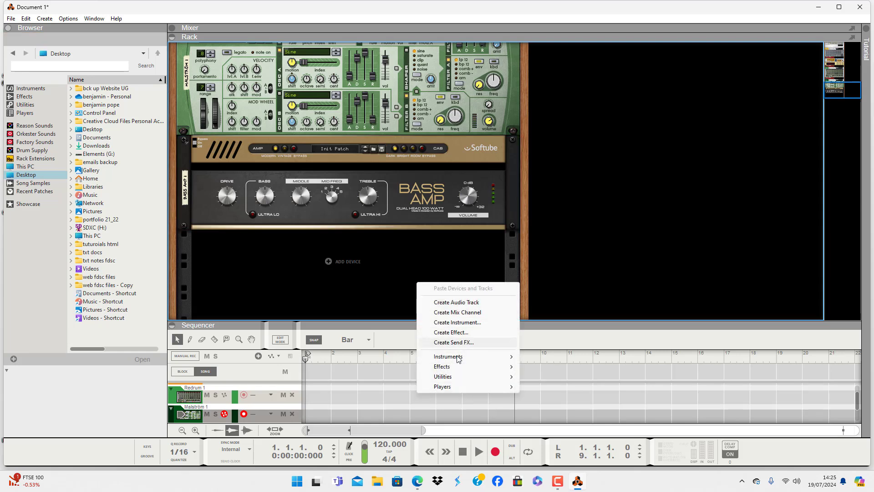
mouse_move(463, 358)
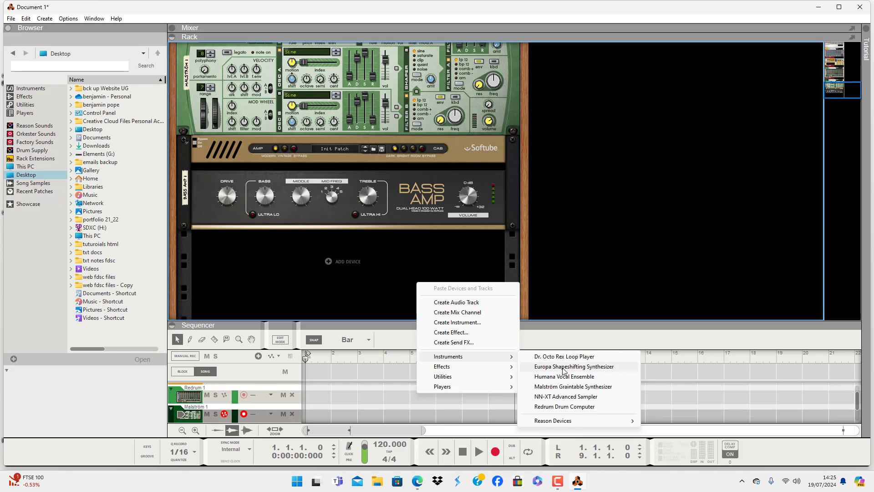
click(569, 397)
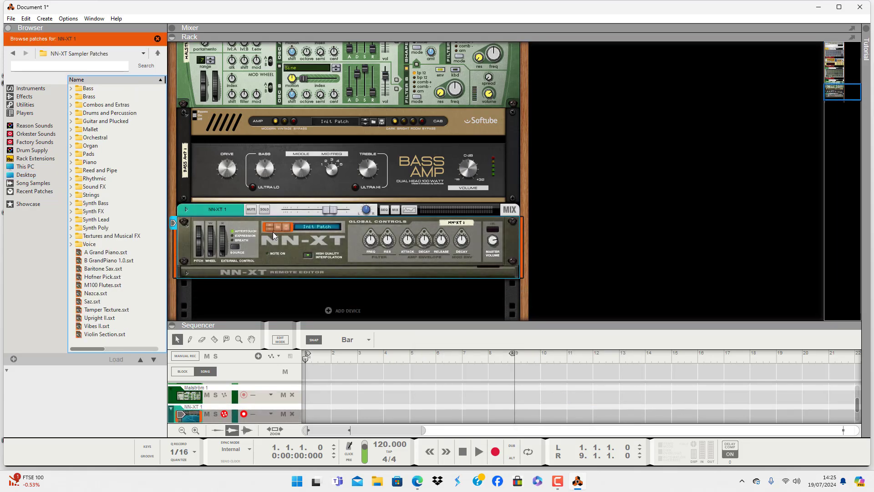
- Unfold the NN-XT's mix channel and cable its direct outputs to the channel 3 audio inputs on the 14:2 mixer
key(Tab)
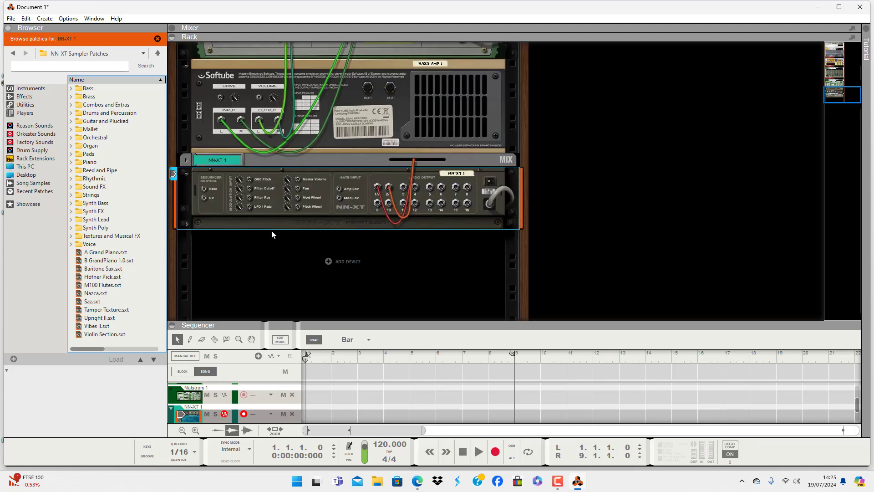
click(190, 169)
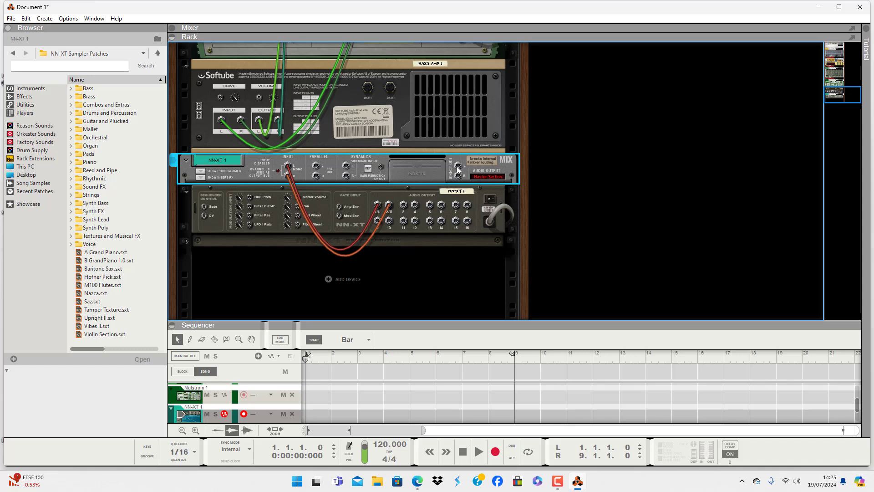
drag(459, 166, 232, 130)
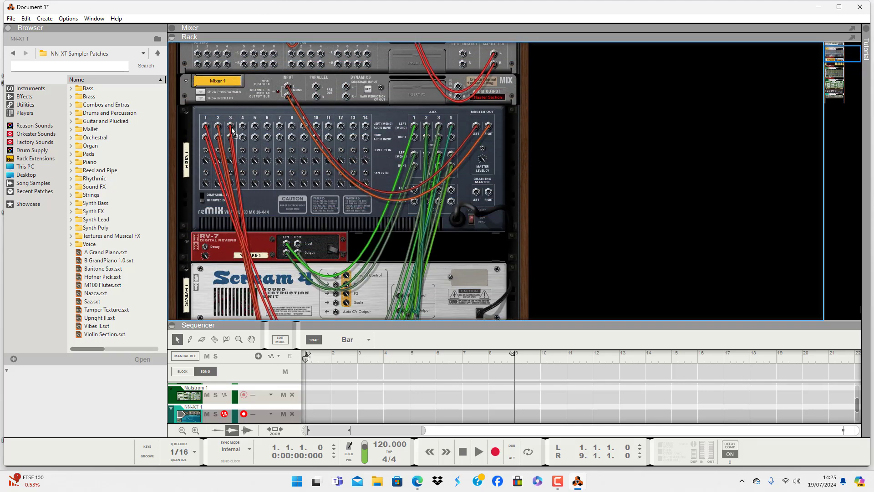
key(Tab)
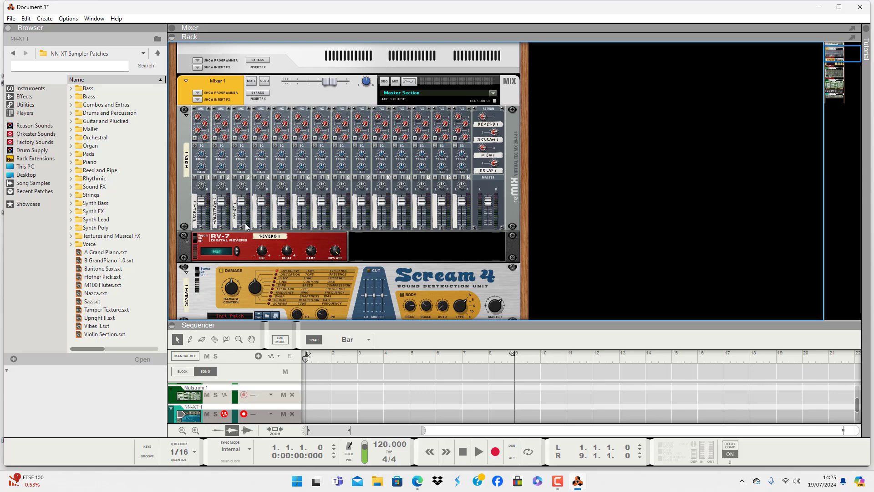
- Add a Matrix Pattern Sequencer to the rack below the NN-XT
scroll(334, 206, down, 10)
scroll(354, 214, down, 5)
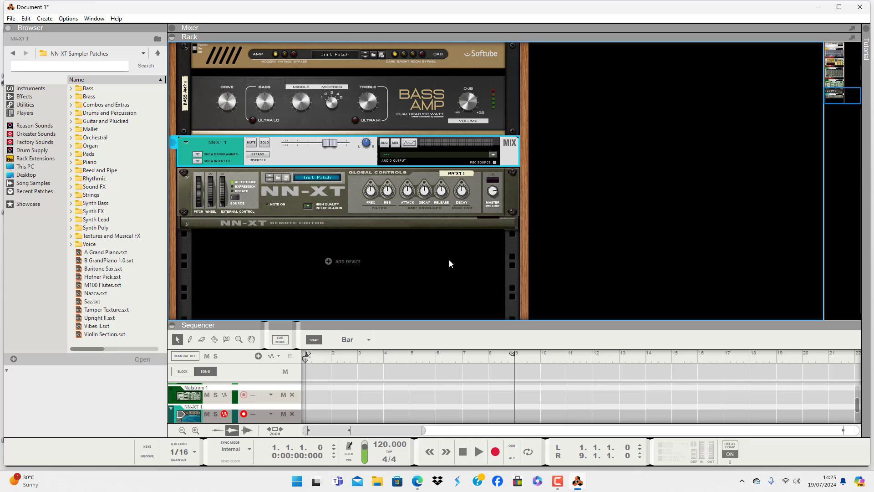
right_click(411, 268)
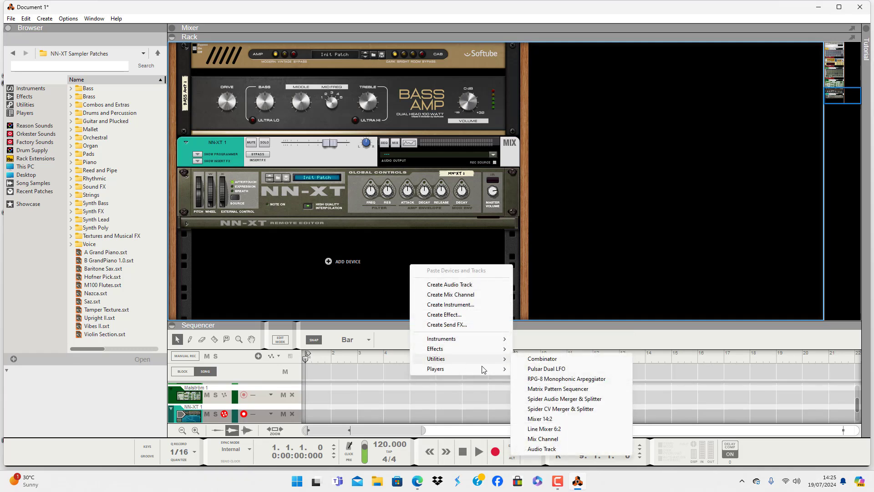
click(564, 389)
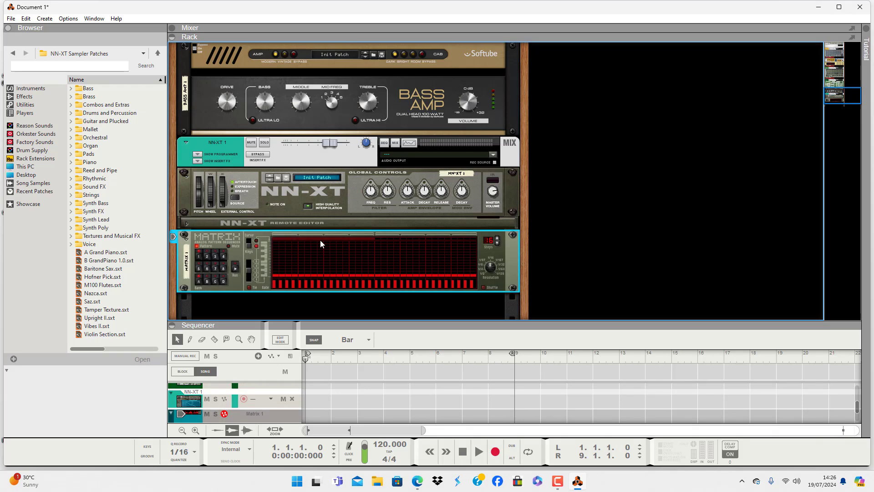
- Examine the rear cabling between the Matrix and the NN-XT's sequencer control inputs, and review both devices from the front
key(Tab)
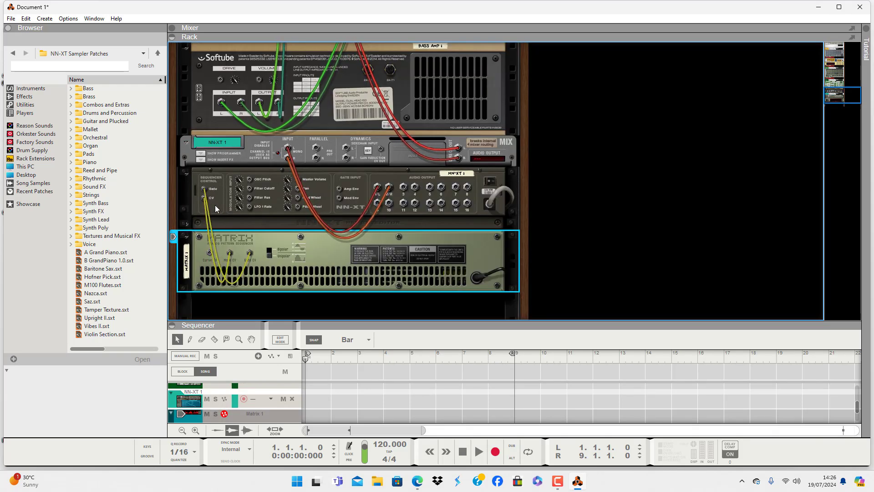
mouse_move(207, 191)
key(Tab)
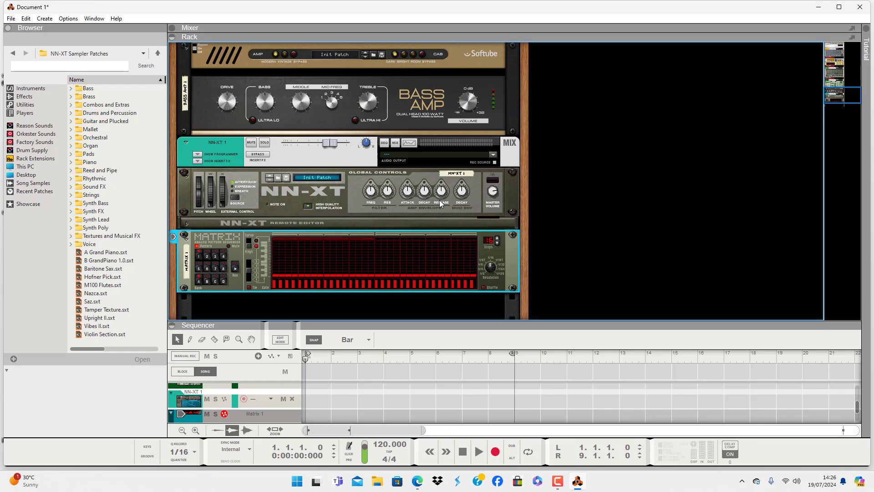
key(Tab)
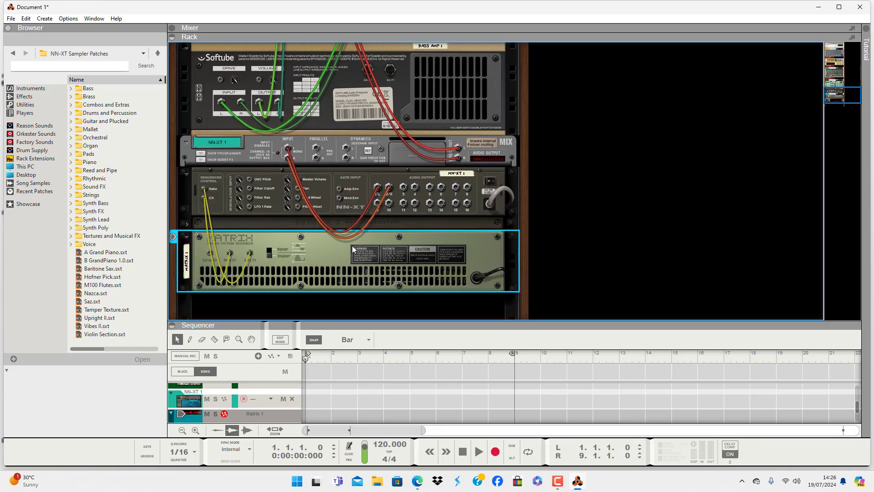
scroll(301, 269, up, 3)
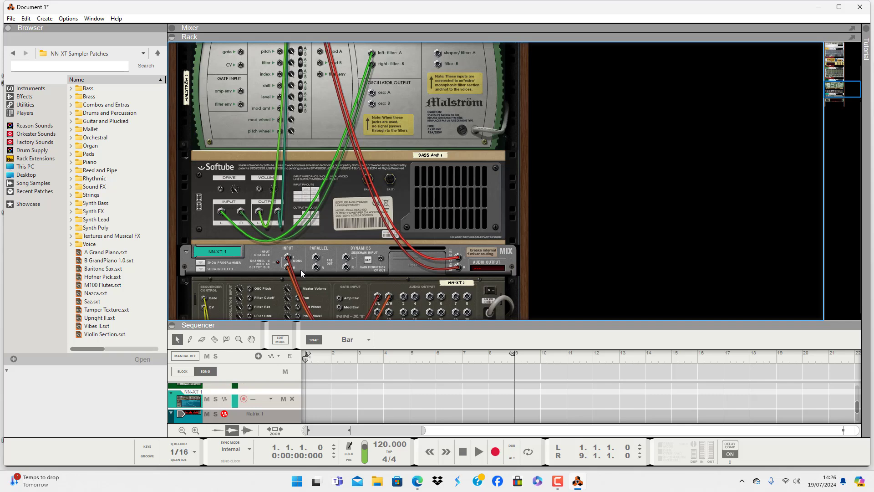
scroll(321, 240, down, 3)
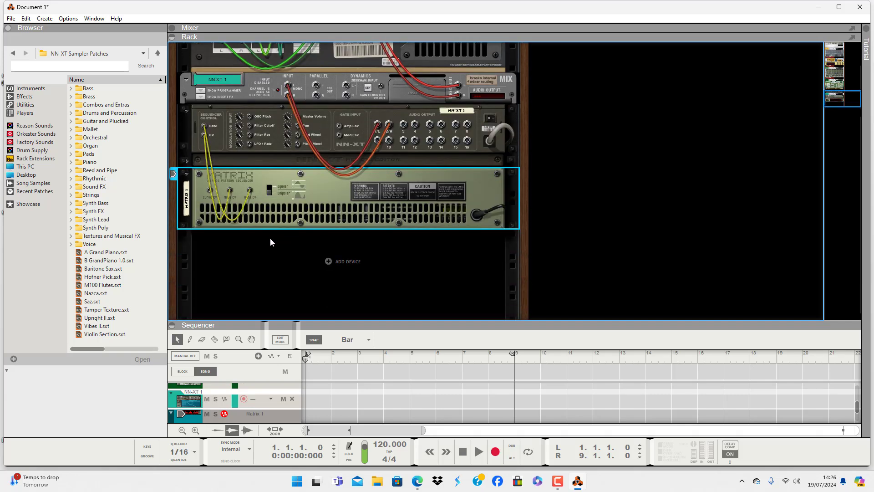
key(Tab)
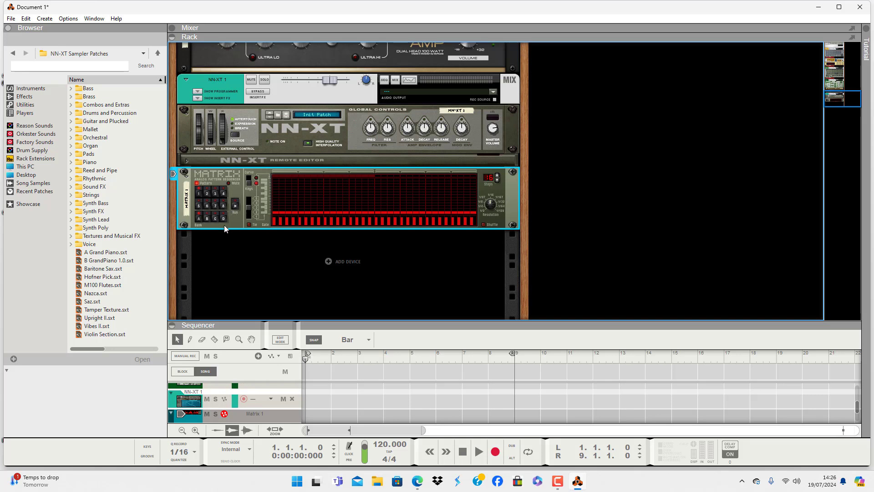
scroll(346, 246, up, 1)
scroll(370, 226, down, 1)
scroll(422, 296, up, 1)
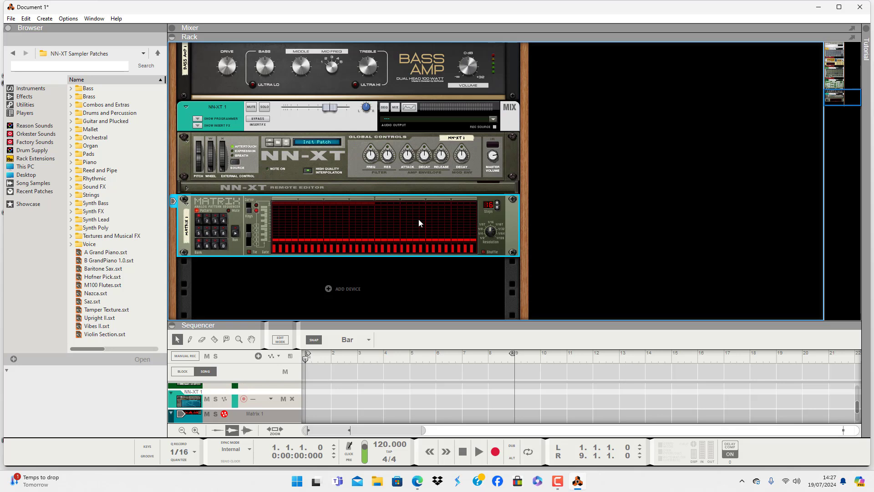
scroll(401, 234, up, 5)
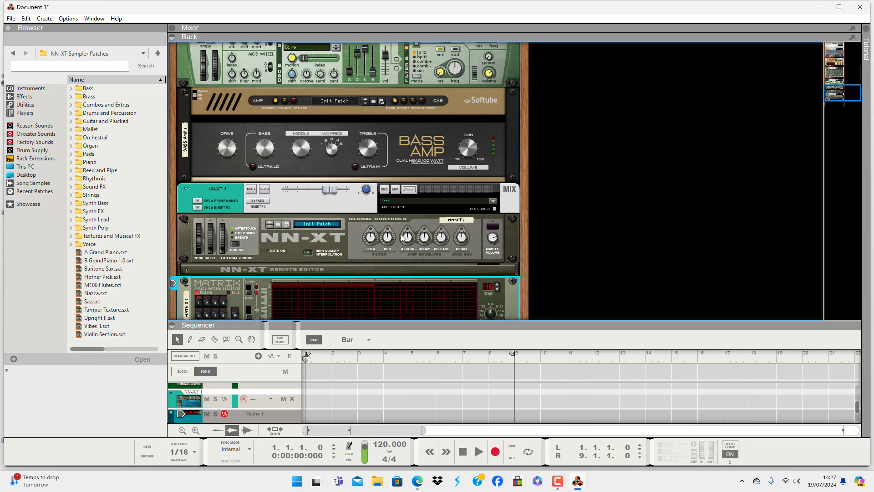